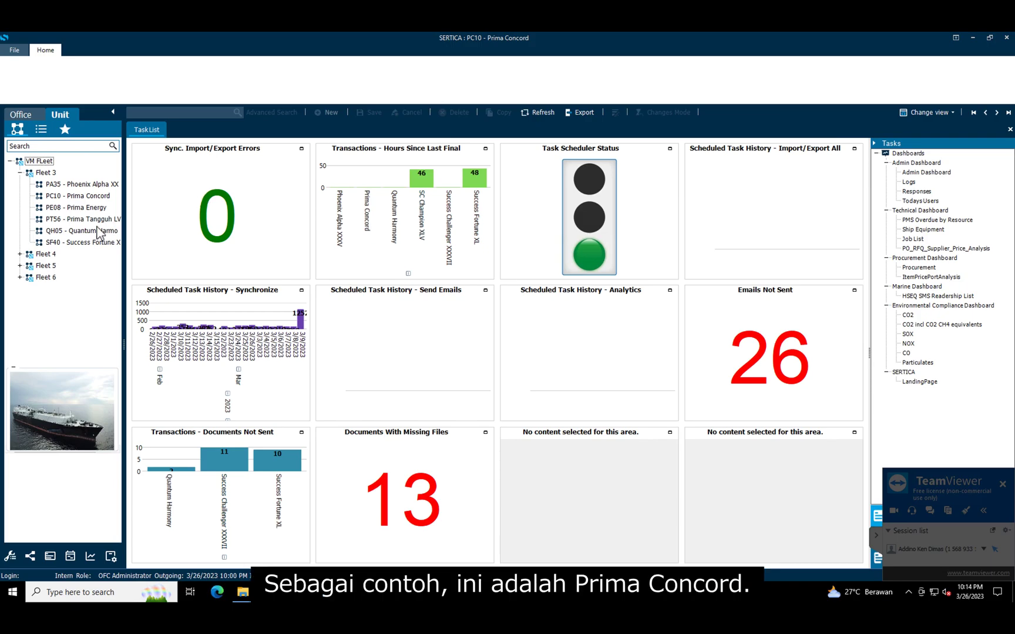
# Step: Find the Requisition module in the unit's main menu and add it to the favourites
pyautogui.click(42, 131)
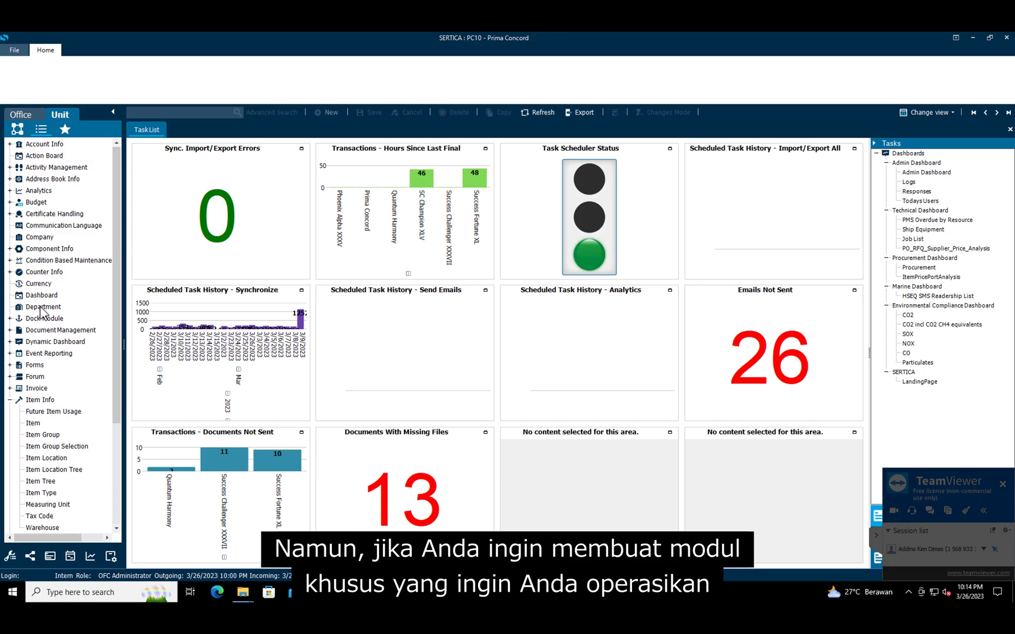
pyautogui.click(64, 132)
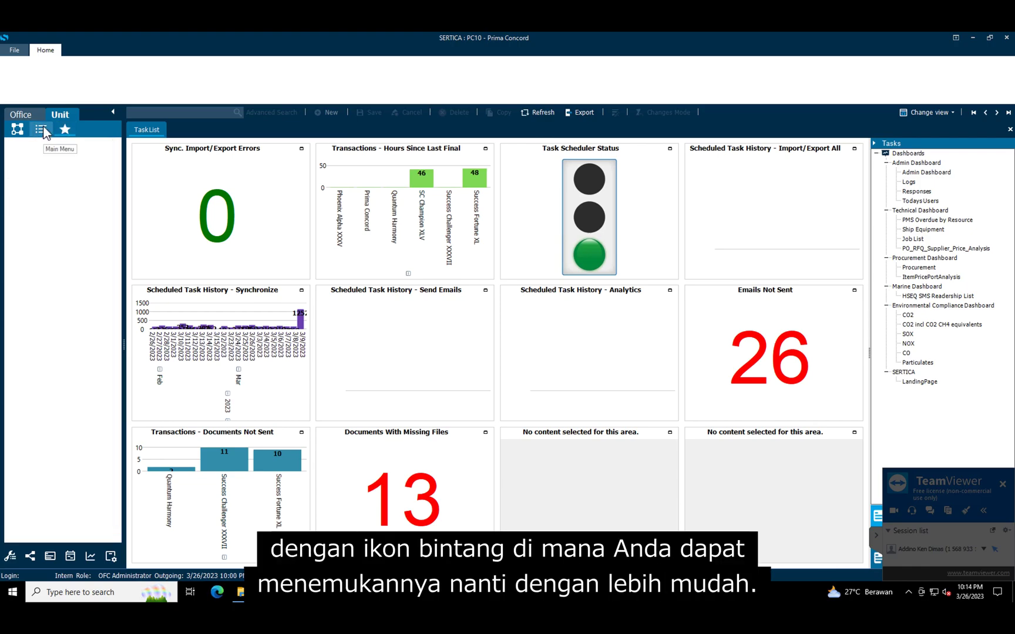
pyautogui.click(42, 130)
pyautogui.scroll(-4, 41, 314)
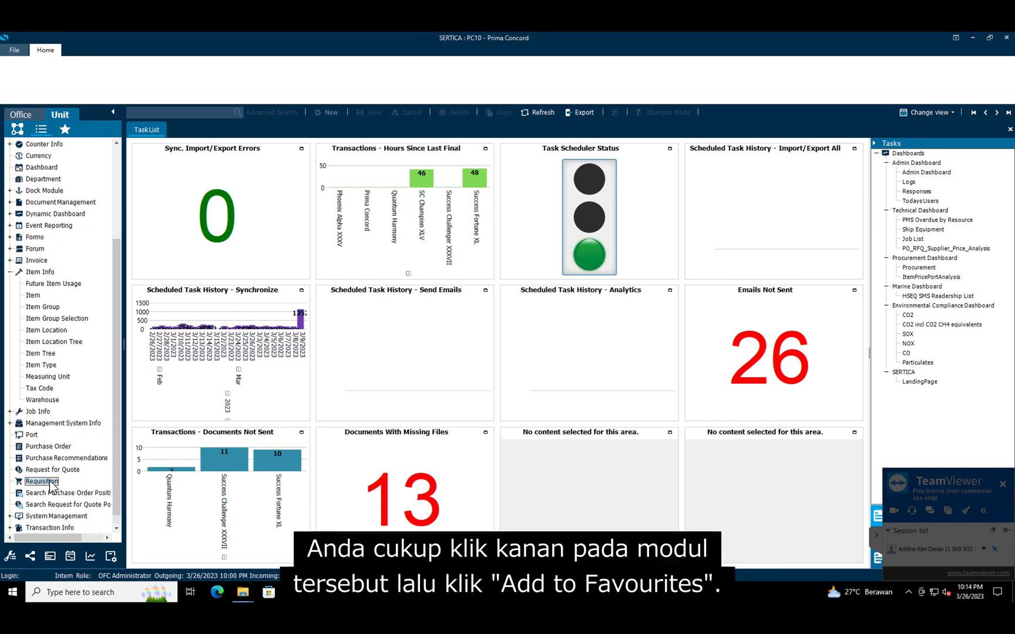
pyautogui.rightClick(50, 482)
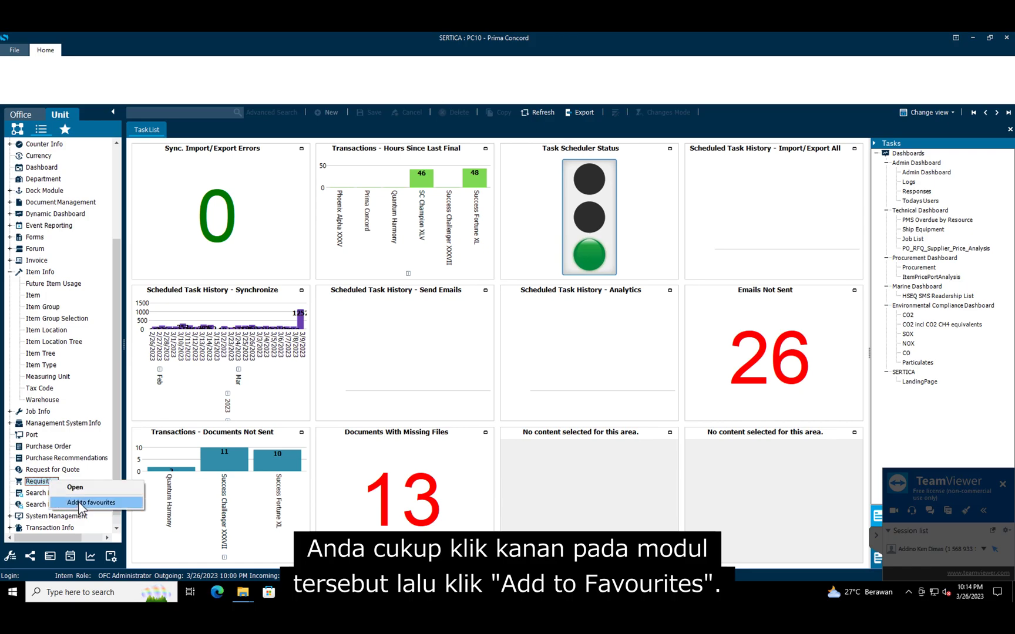
pyautogui.click(75, 504)
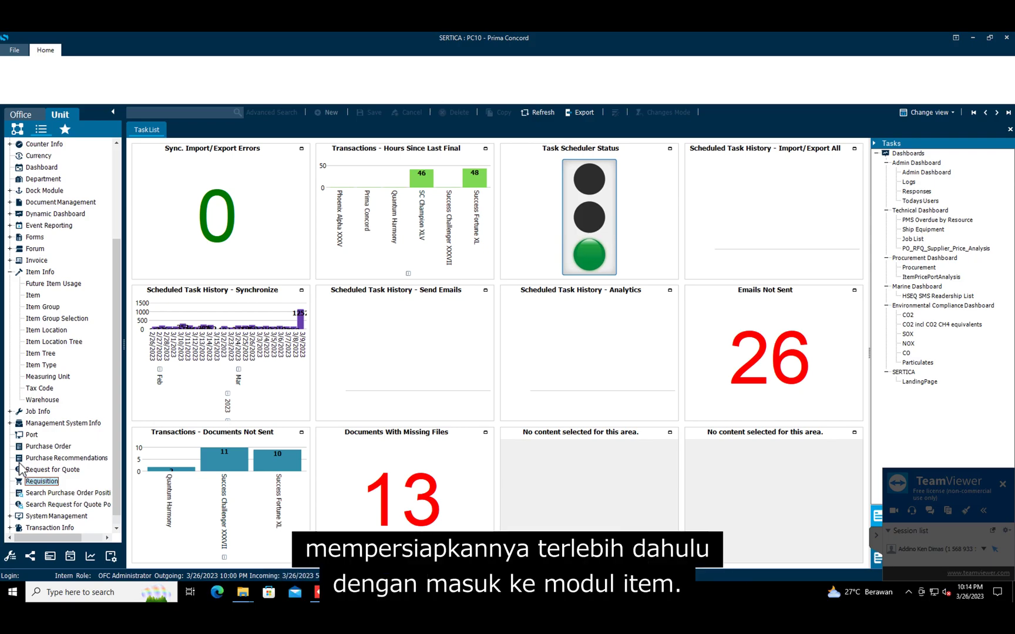
# Step: Open the Item module and filter its items by the component 70 - FUEL SYSTEMS under 7 - SYSTEMS FOR MACHINERY MAIN COMPONENTS
pyautogui.doubleClick(32, 295)
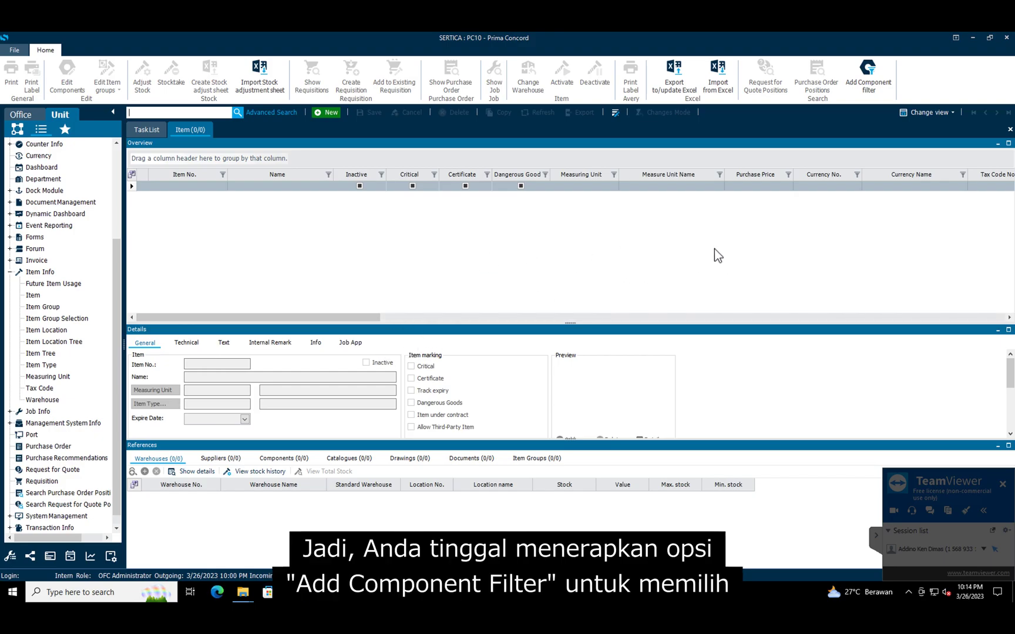
pyautogui.click(873, 78)
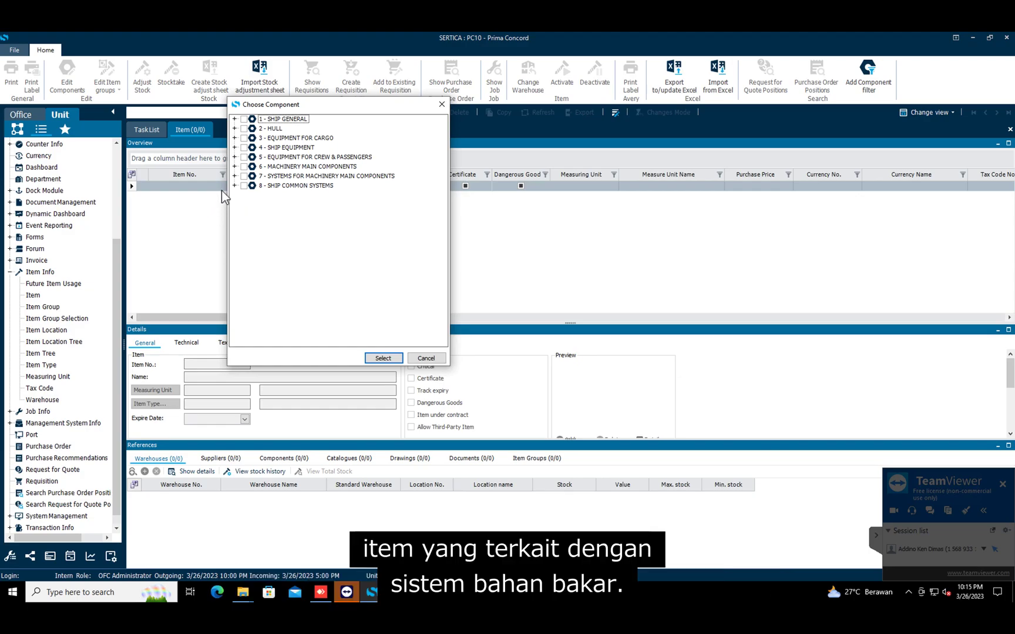
pyautogui.click(234, 177)
pyautogui.click(253, 186)
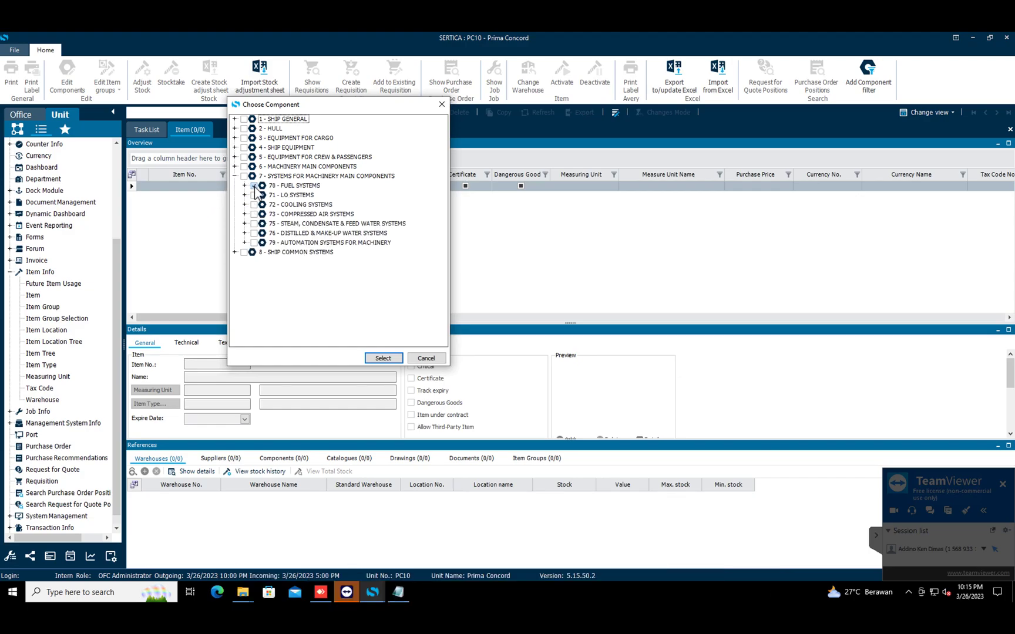
pyautogui.click(382, 358)
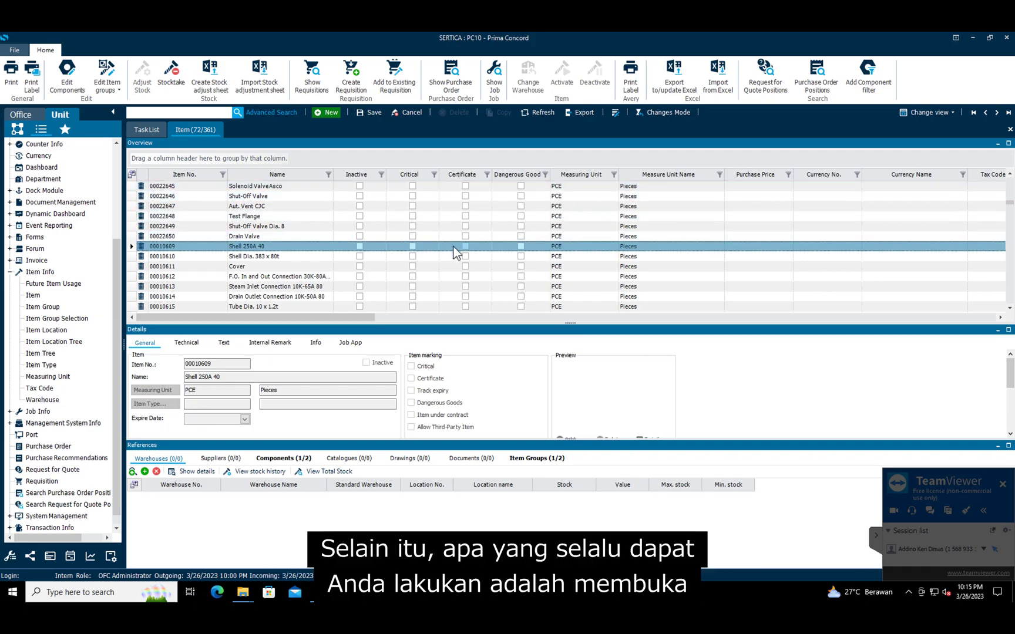
# Step: Switch to Notepad, clear all text from the untitled note, and minimize it
pyautogui.click(400, 593)
pyautogui.click(351, 425)
pyautogui.hotkey('ctrl', 'a')
pyautogui.hotkey('ctrl', 'x')
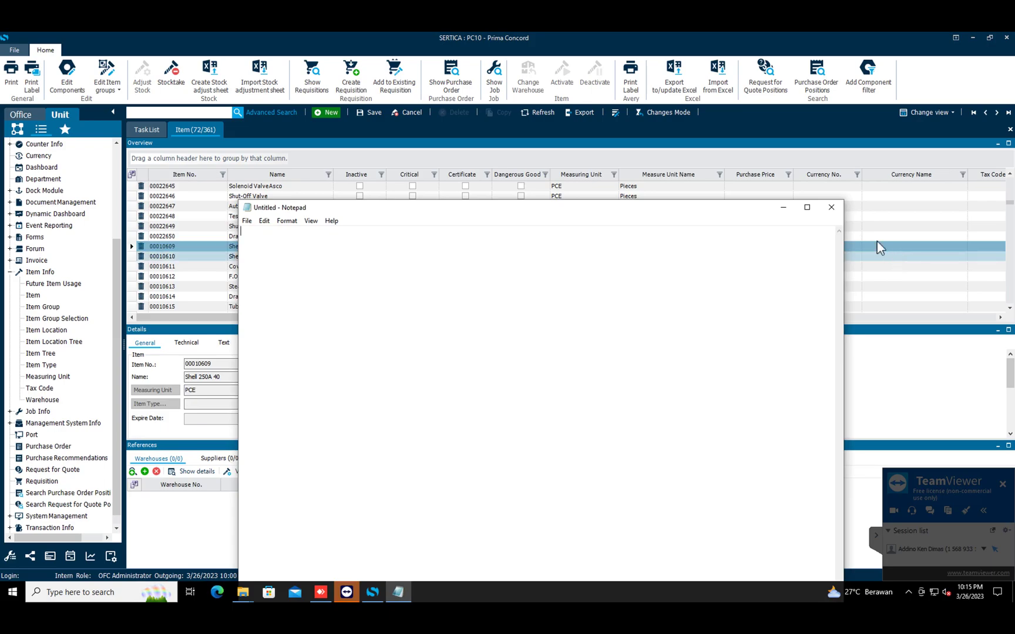
pyautogui.click(783, 206)
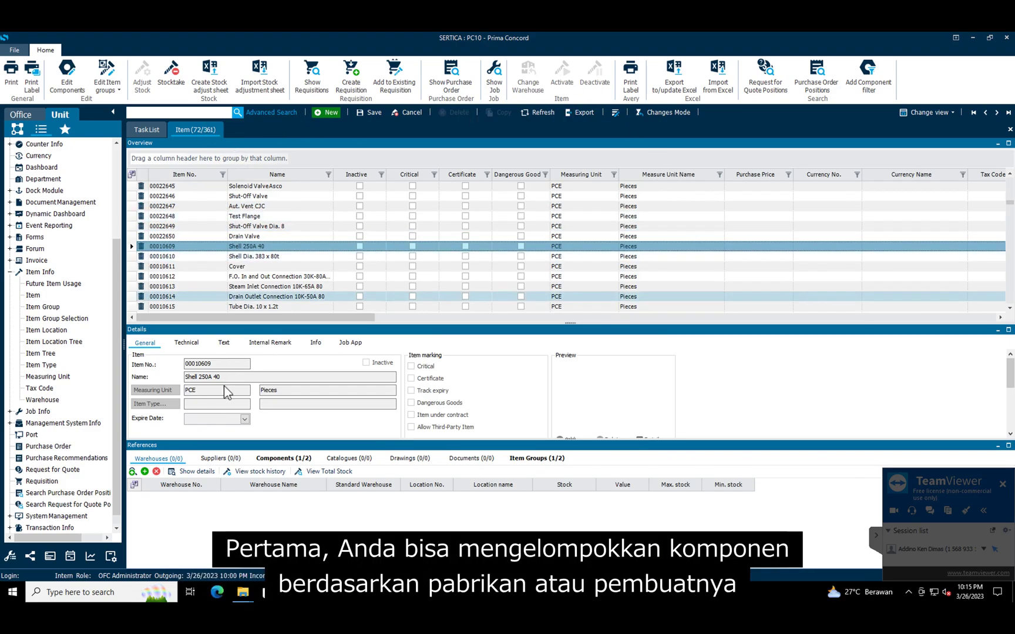
# Step: Group the item overview by Manufacturer and expand the Baier and Koppel group
pyautogui.moveTo(259, 315)
pyautogui.mouseDown()
pyautogui.moveTo(572, 320)
pyautogui.moveTo(580, 335)
pyautogui.moveTo(618, 335)
pyautogui.mouseUp()
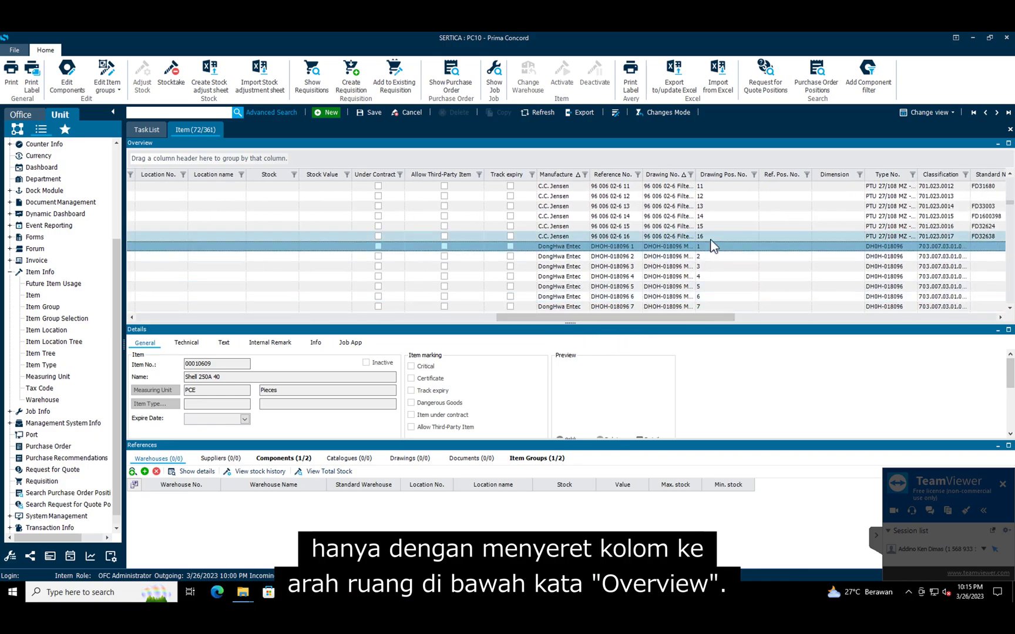
pyautogui.moveTo(534, 175); pyautogui.dragTo(150, 157)
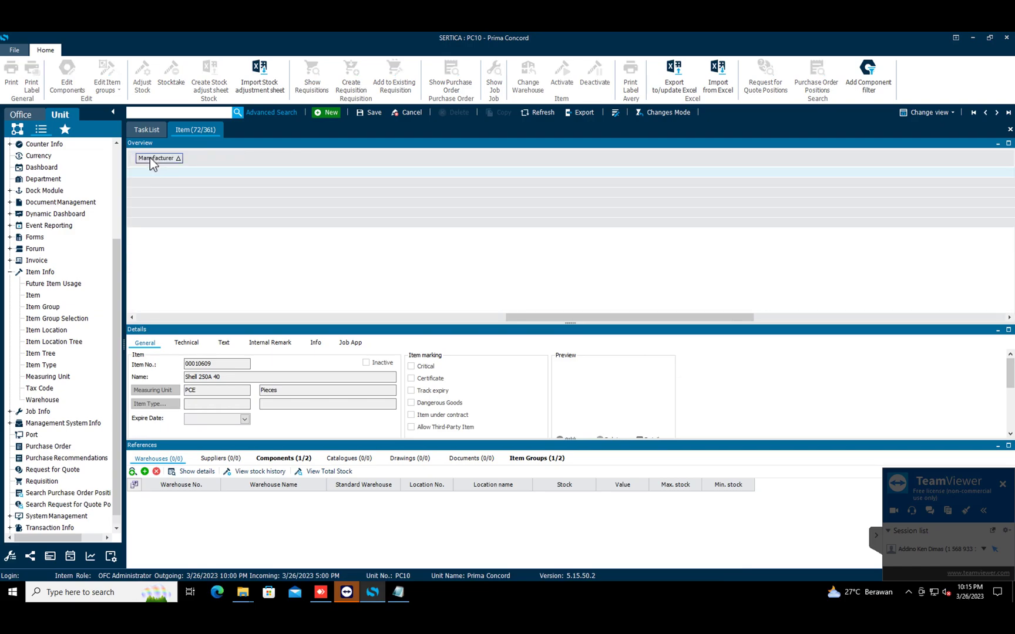
pyautogui.click(139, 317)
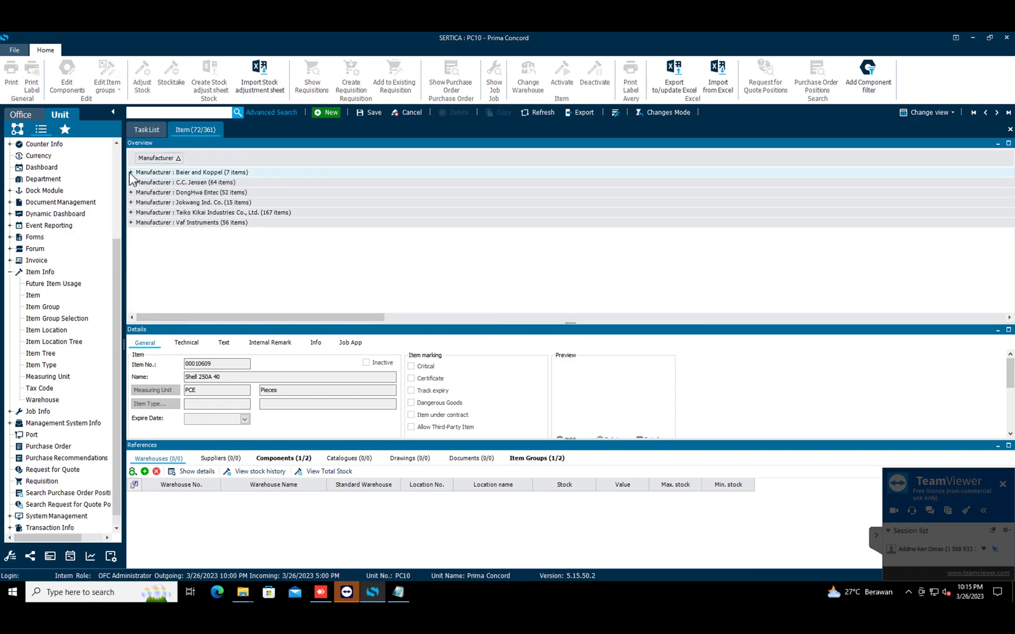
pyautogui.click(131, 173)
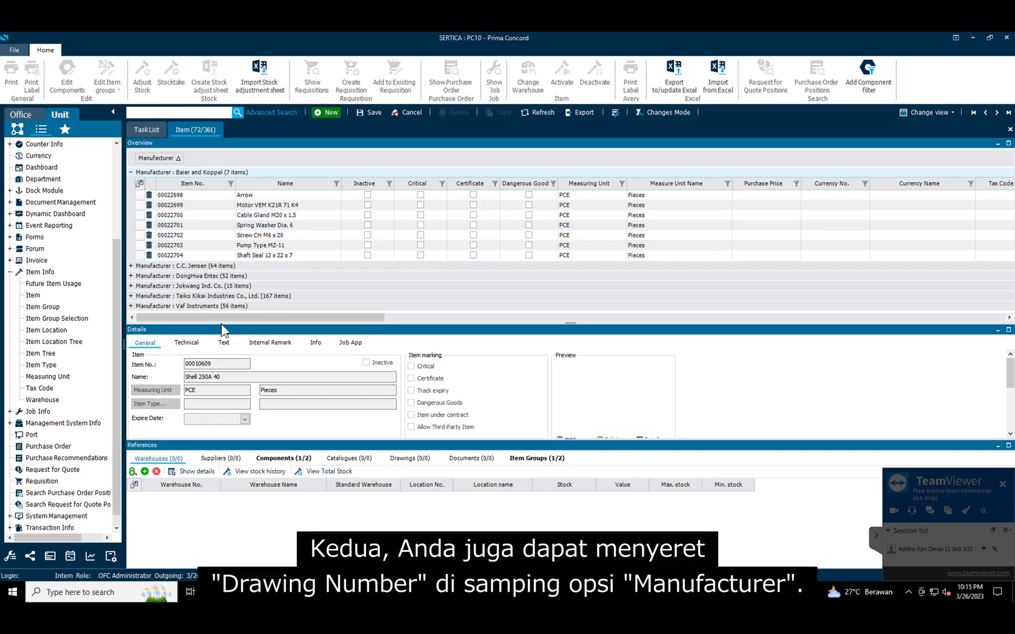
# Step: Add Drawing No. as a second grouping level beneath Manufacturer in the item overview
pyautogui.moveTo(189, 317); pyautogui.dragTo(573, 303)
pyautogui.moveTo(631, 184); pyautogui.dragTo(210, 163)
pyautogui.click(148, 316)
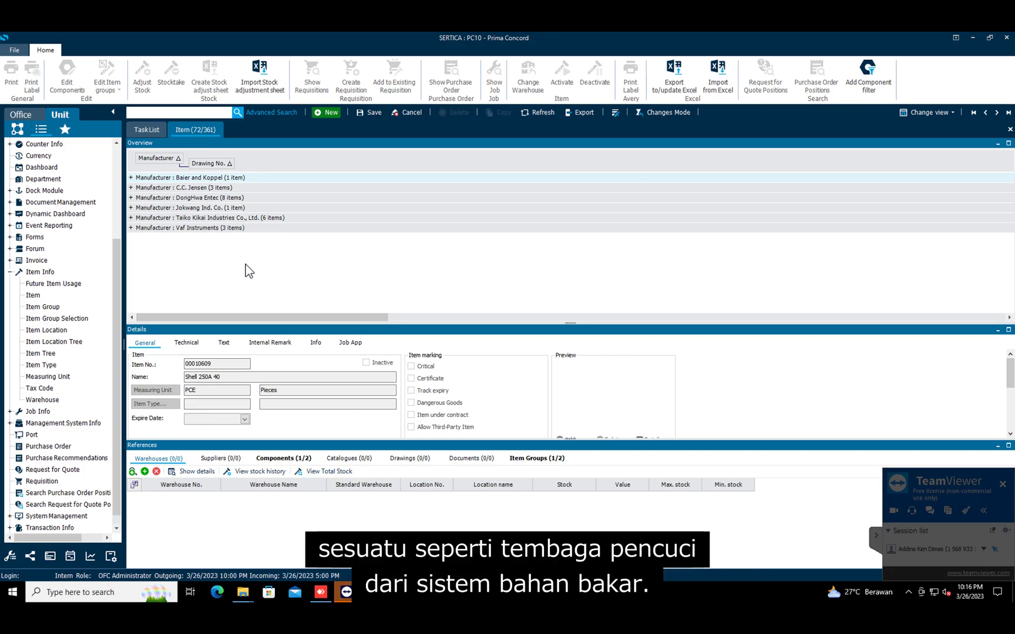
# Step: Select the item Washer Copper 21 x 28 x 1.5 in C.C. Jensen's drawing group 62 034 22-4 Water Discharger
pyautogui.click(131, 187)
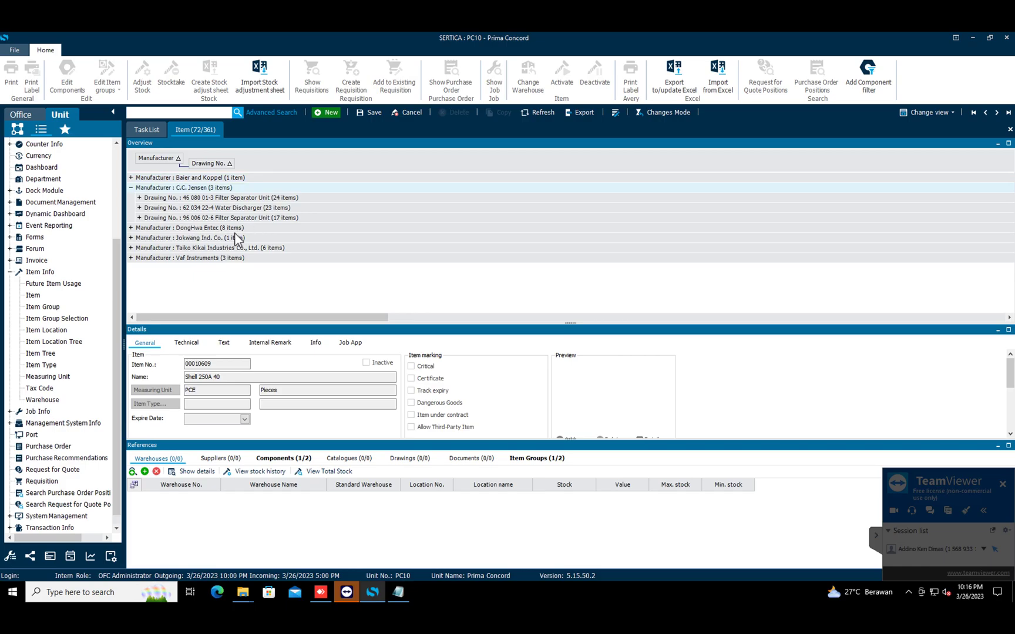
pyautogui.click(140, 208)
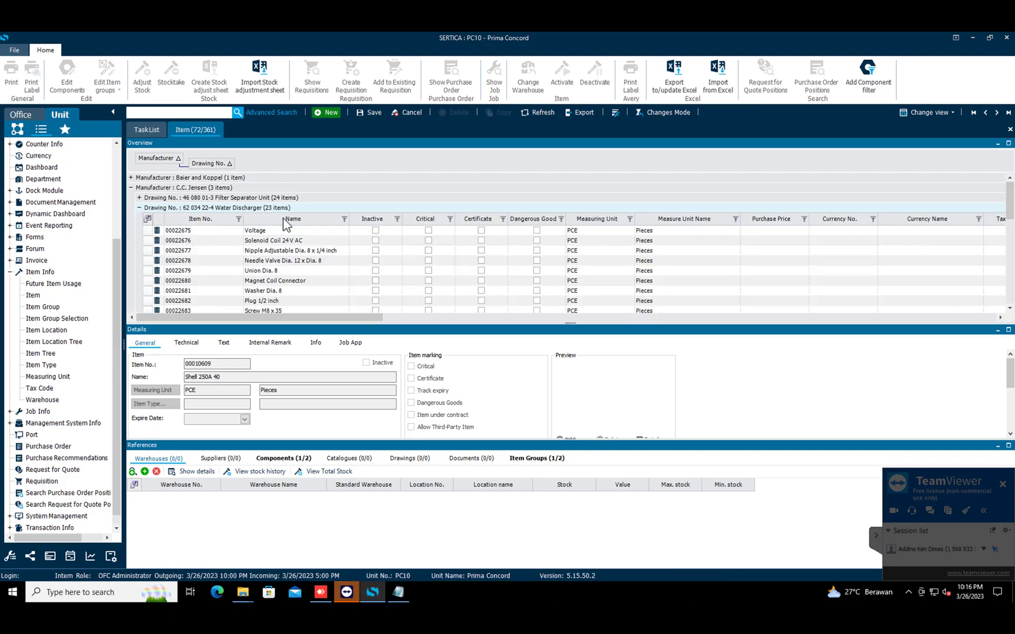
pyautogui.click(1010, 309)
pyautogui.click(1010, 309)
pyautogui.click(1010, 309)
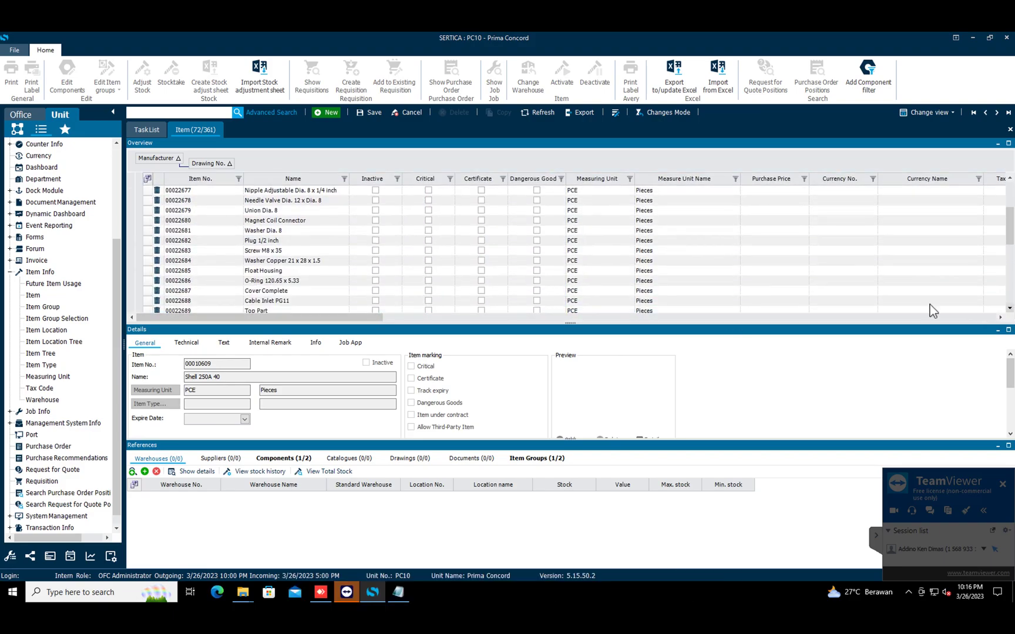
pyautogui.click(326, 261)
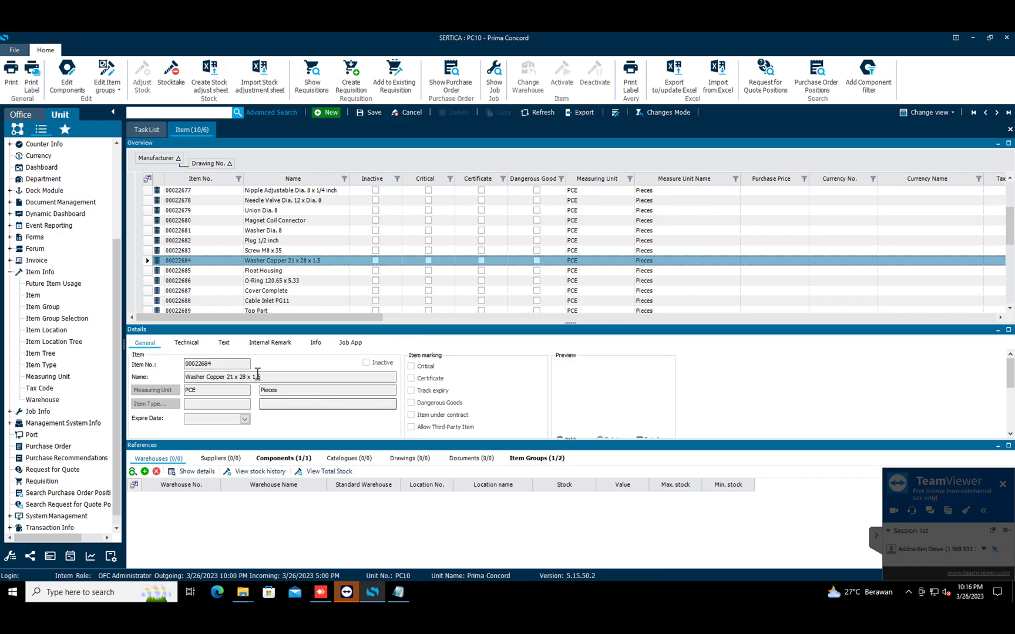
# Step: Copy the copper washer's item number 00022684 into the Notepad note and minimize Notepad
pyautogui.click(241, 362)
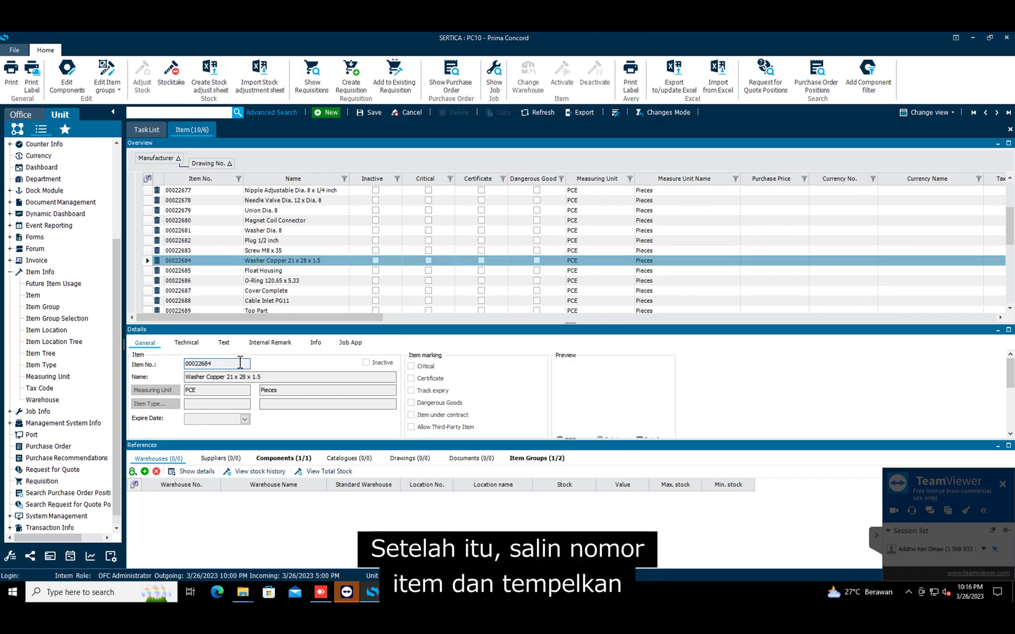
pyautogui.moveTo(228, 365); pyautogui.dragTo(176, 367)
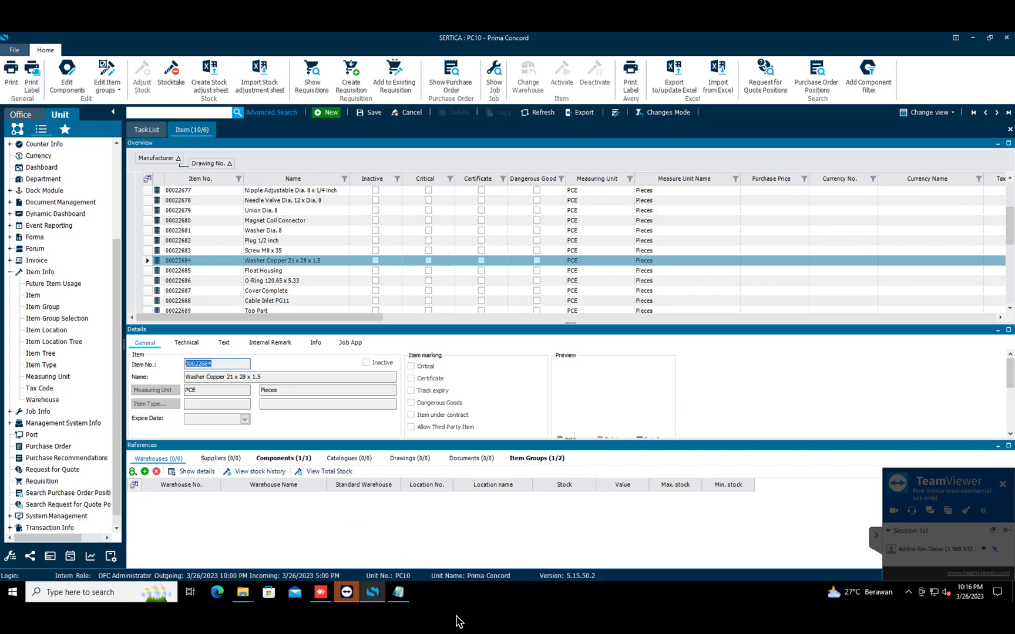
pyautogui.click(391, 591)
pyautogui.hotkey('ctrl', 'v')
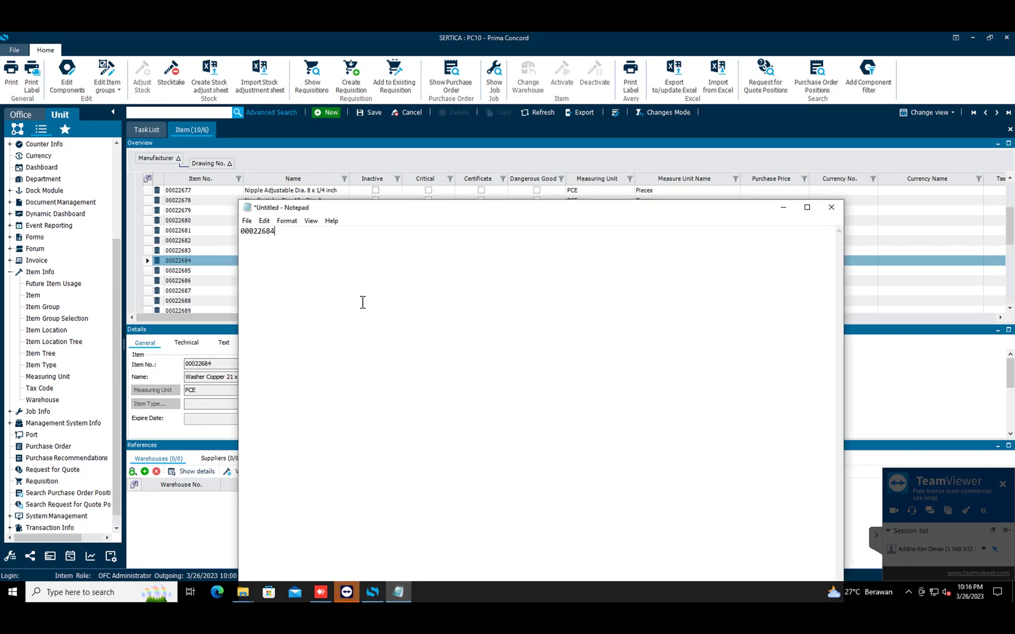
pyautogui.click(784, 207)
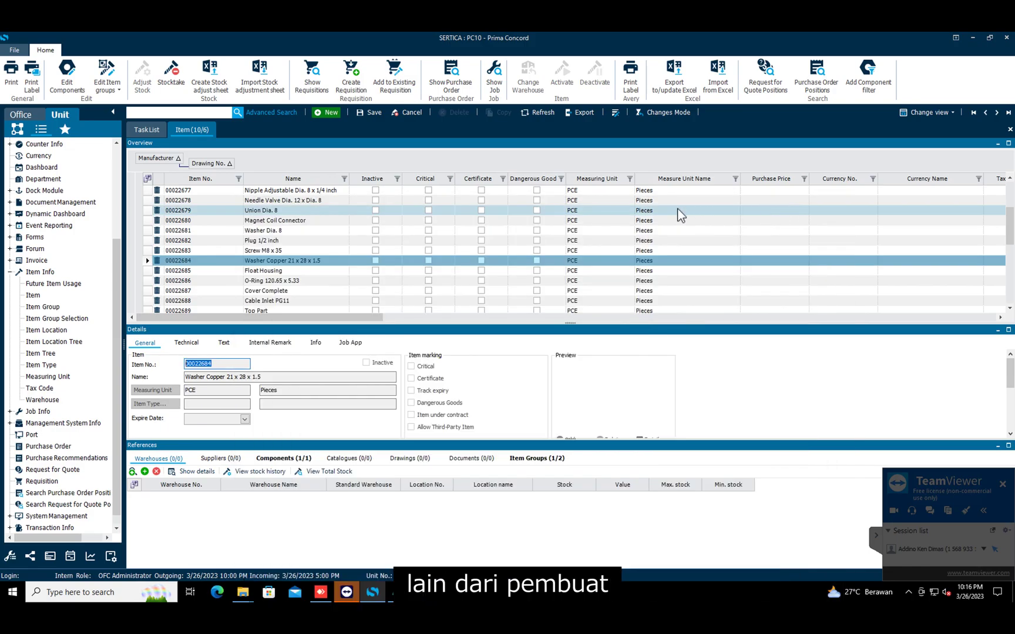
# Step: Collapse the C.C. Jensen group and select F.O. In and Outlet Flange 80A under DongHwa Entec's Main B.F.O. Heater/Connection Flange drawing
pyautogui.scroll(2, 158, 256)
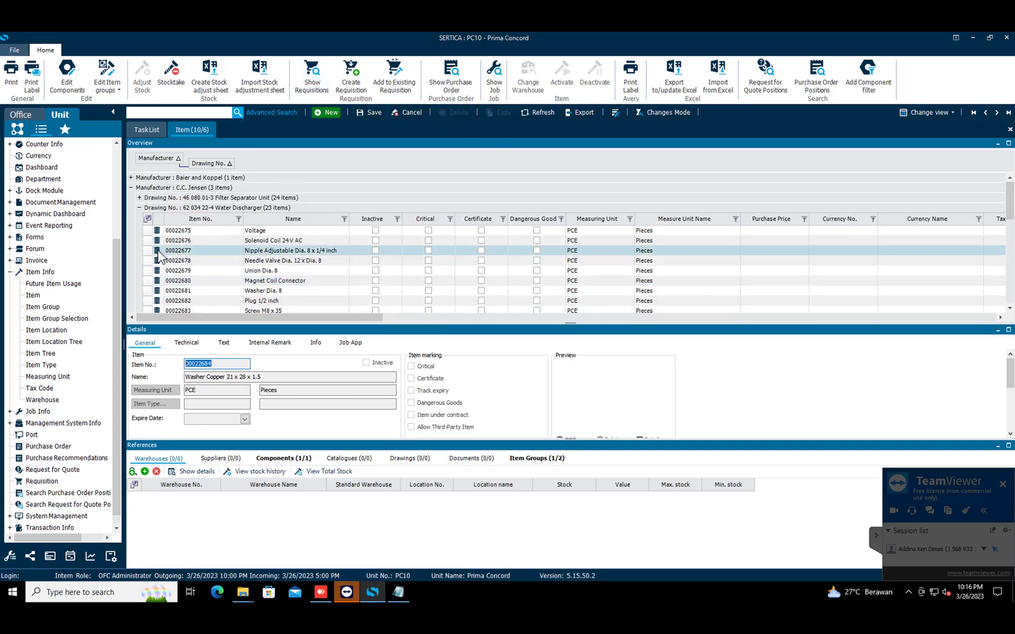
pyautogui.click(132, 187)
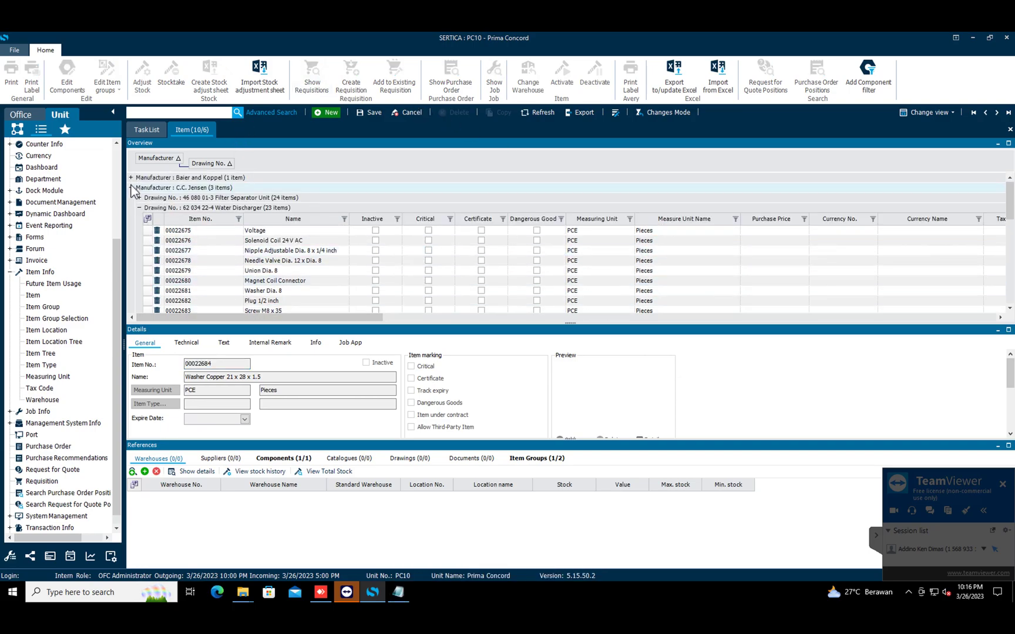
pyautogui.click(131, 188)
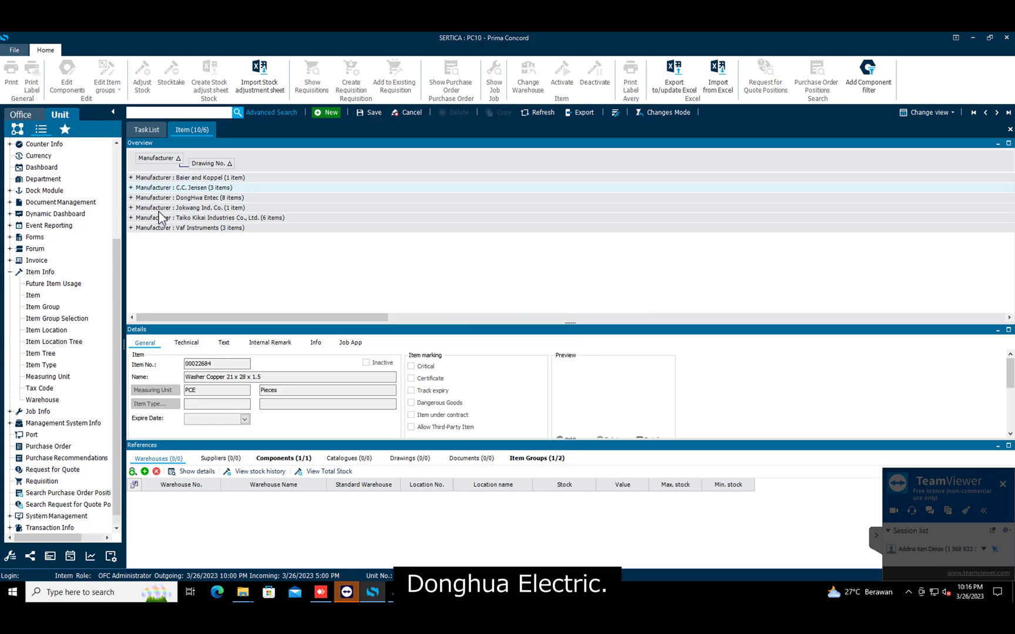
pyautogui.click(131, 197)
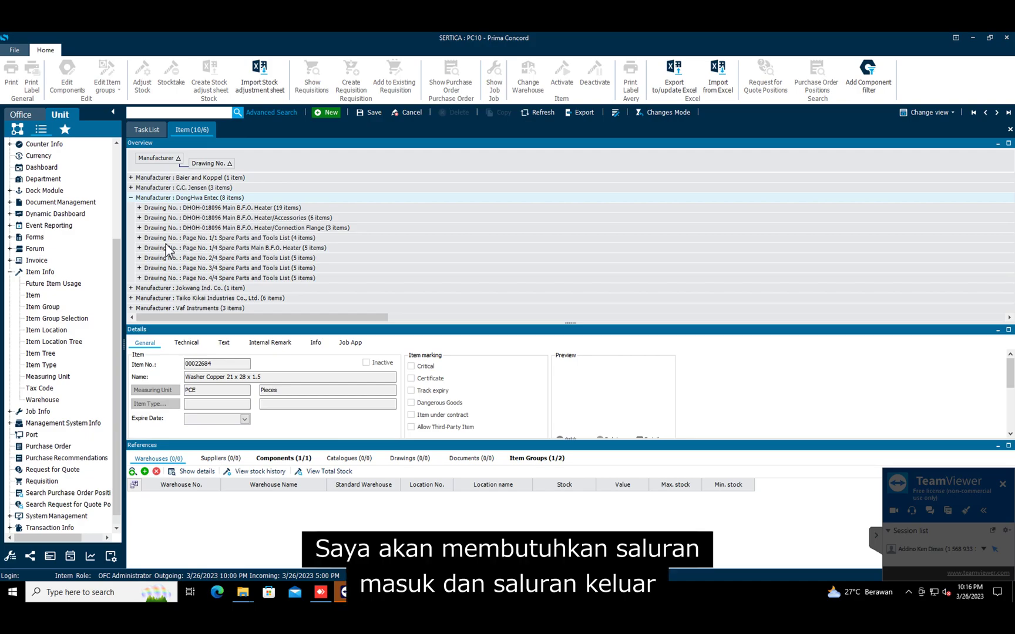
pyautogui.click(139, 227)
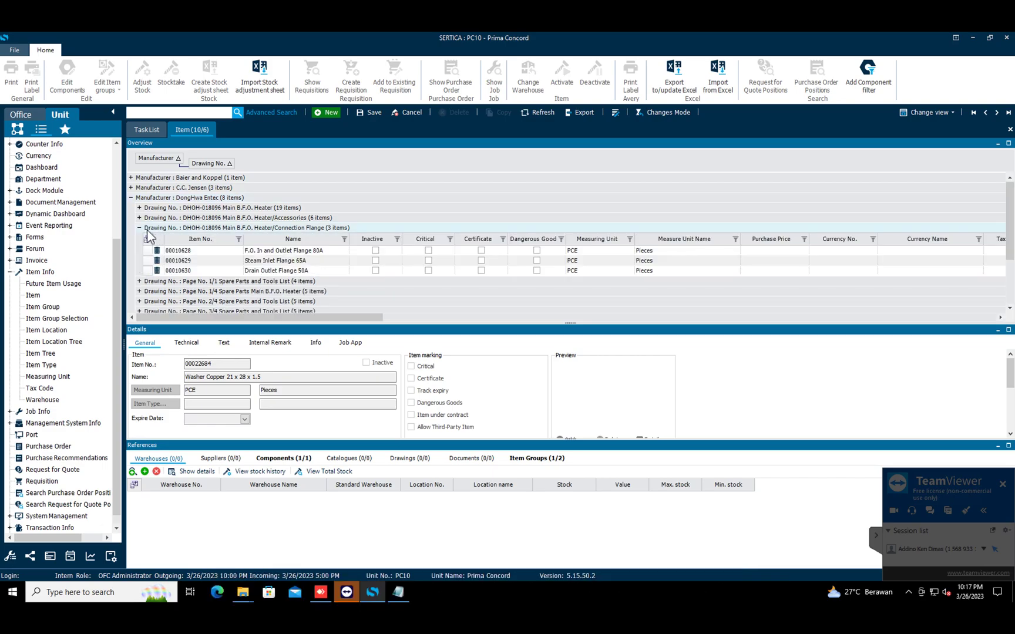
pyautogui.click(242, 252)
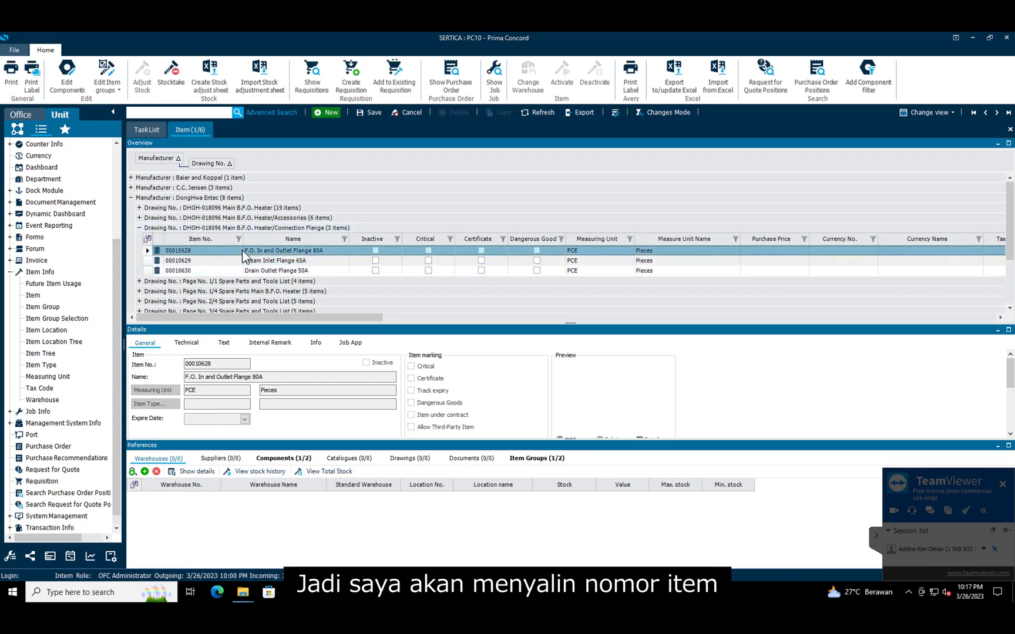
# Step: Copy the 80A flange's item number 00010628 onto a new line of the Notepad note and minimize Notepad
pyautogui.moveTo(227, 364); pyautogui.dragTo(176, 366)
pyautogui.hotkey('ctrl', 'c')
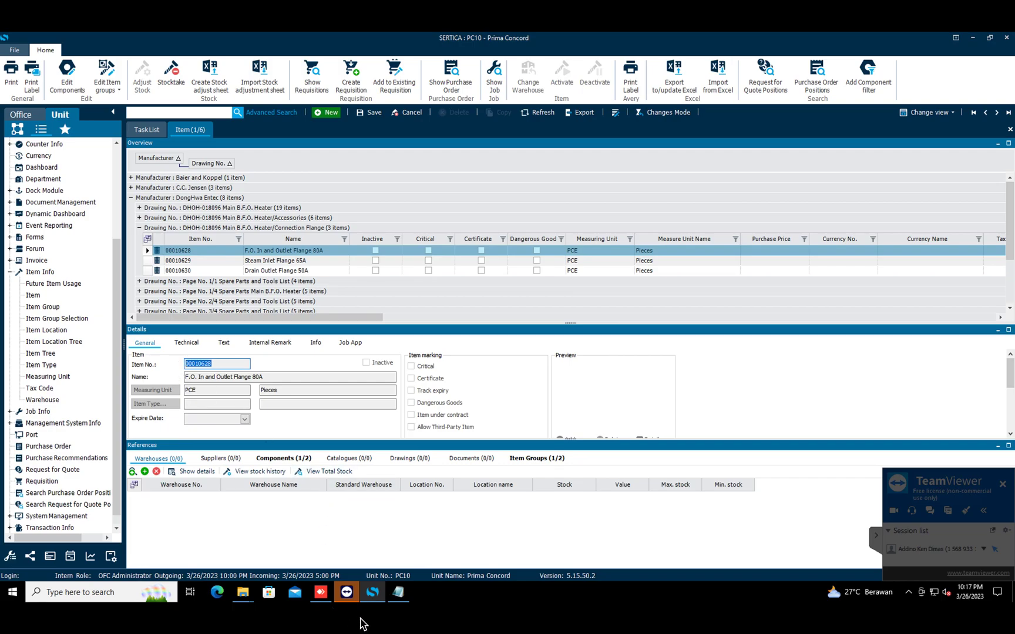
pyautogui.click(399, 600)
pyautogui.press('Return')
pyautogui.hotkey('ctrl', 'v')
pyautogui.click(791, 207)
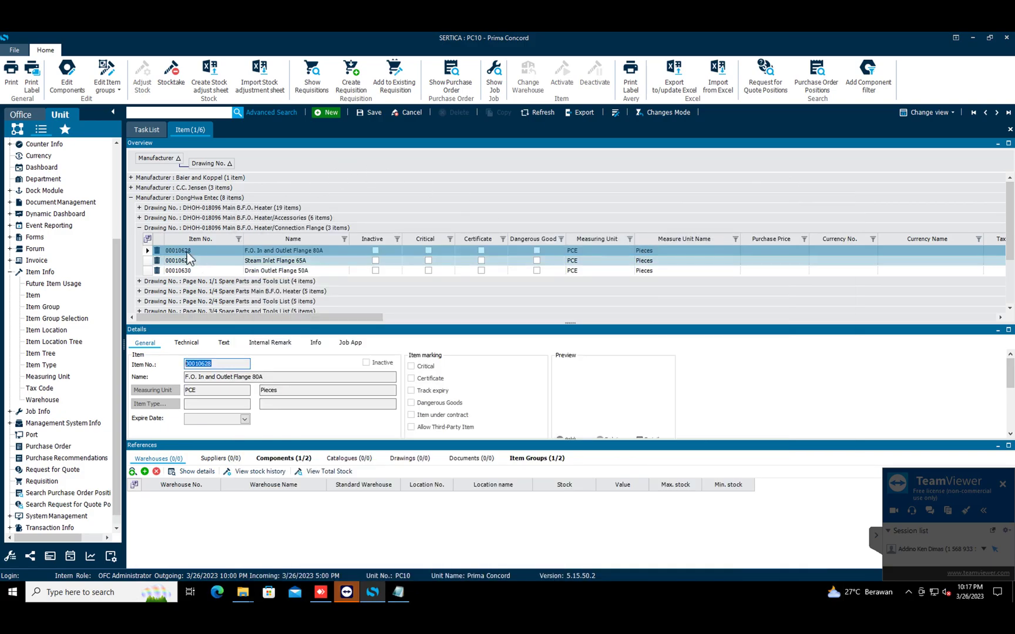
# Step: Collapse the DongHwa Entec group and select Bearing Housing 00022475 under Taiko Kikai Industries' drawing S0008A1C9198 M. G. O. Trans. Pump
pyautogui.click(131, 197)
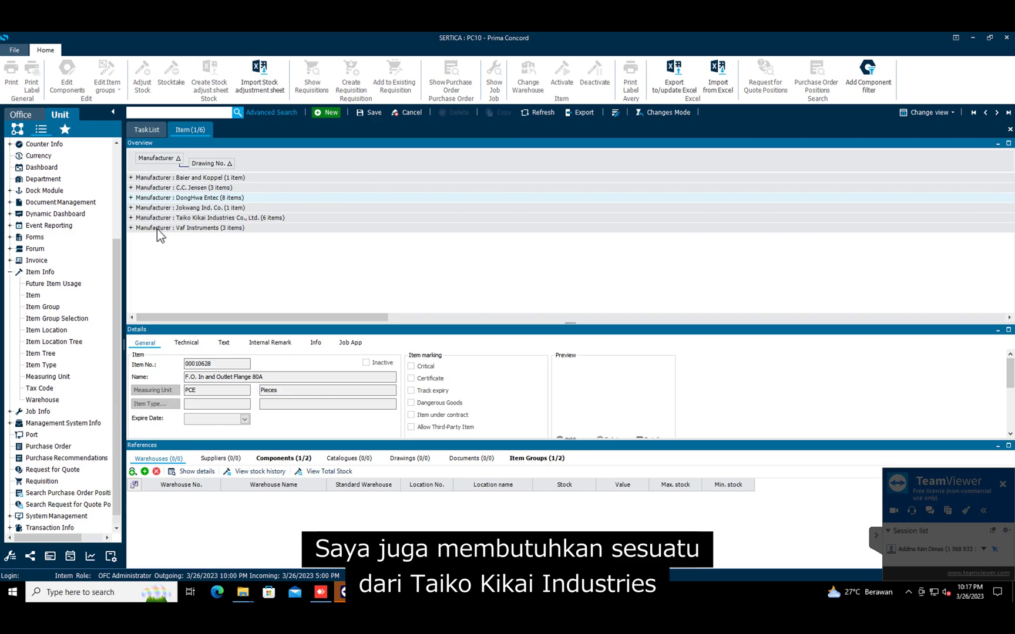
pyautogui.click(131, 217)
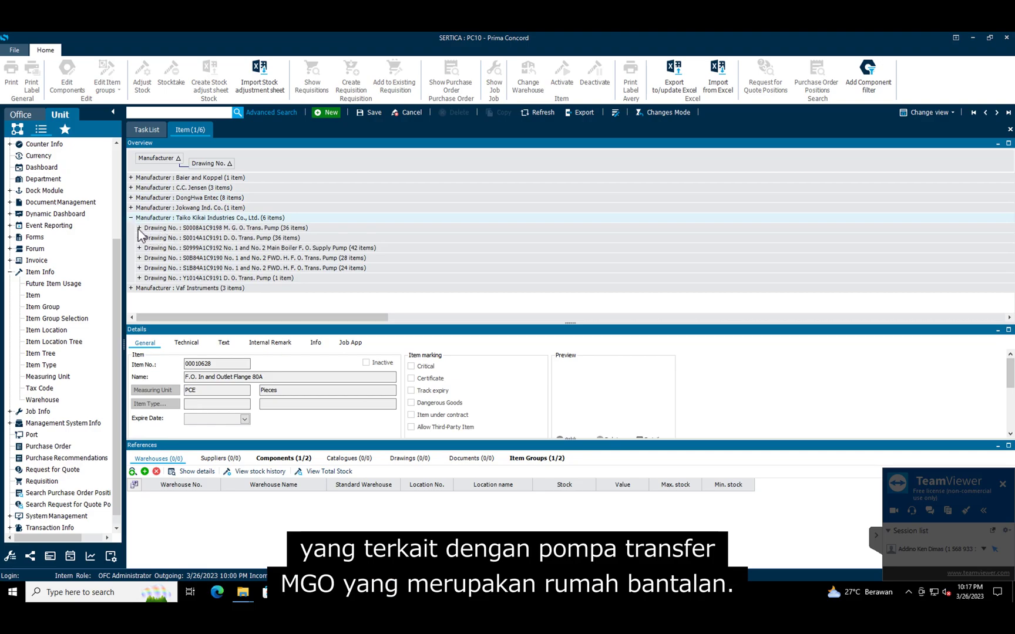
pyautogui.click(139, 228)
pyautogui.click(430, 301)
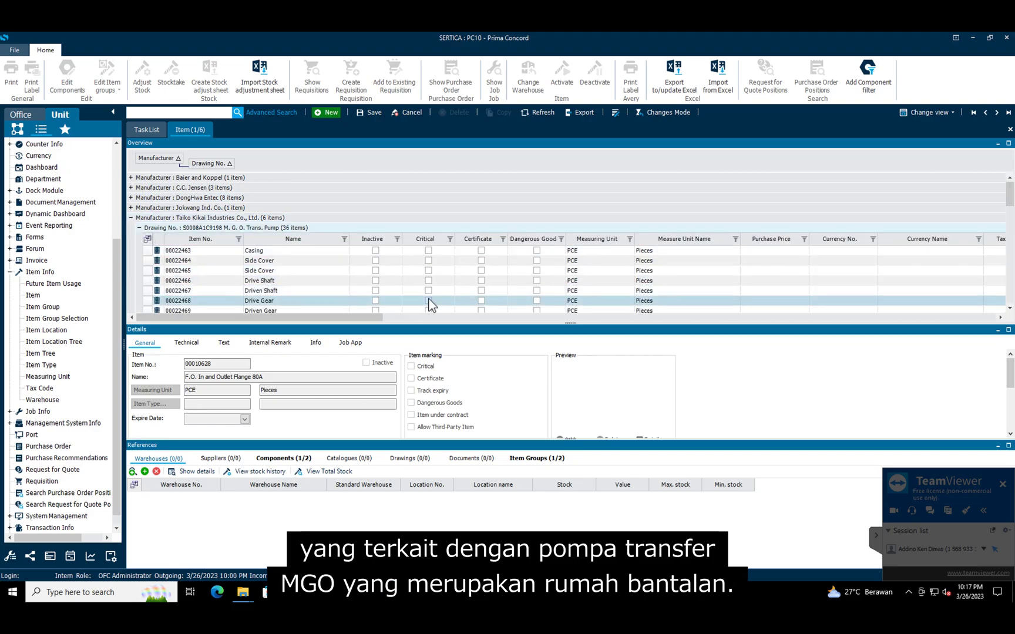
pyautogui.scroll(-9, 430, 303)
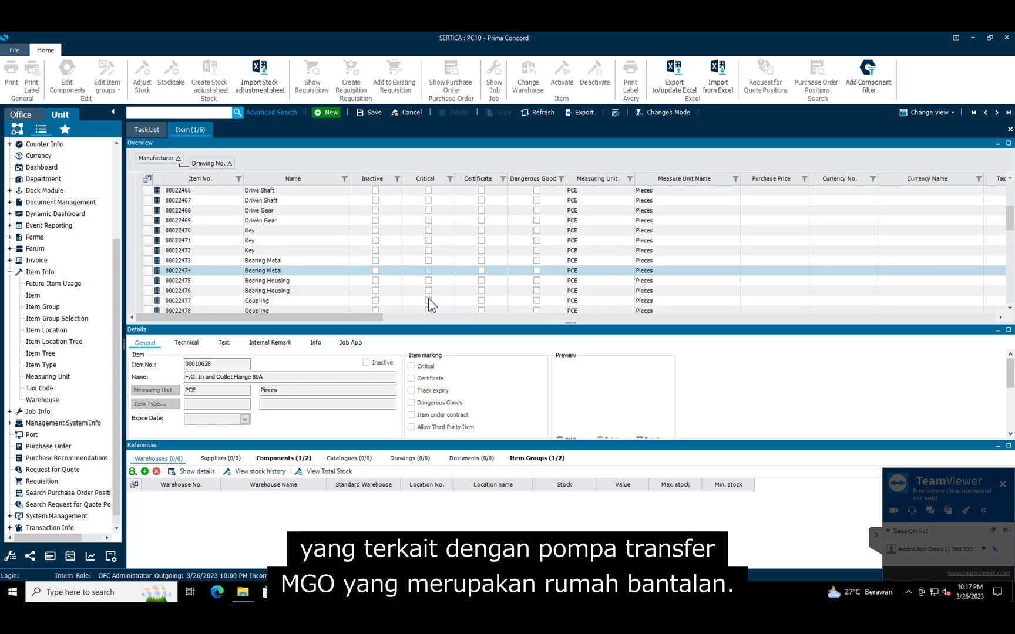
pyautogui.click(1010, 180)
pyautogui.click(1010, 181)
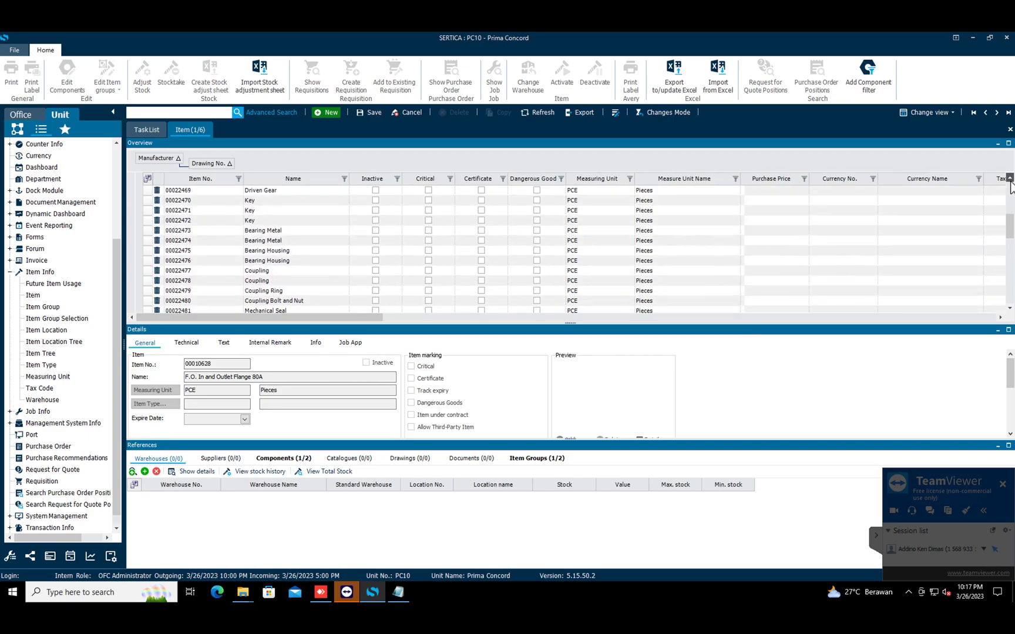
pyautogui.click(266, 255)
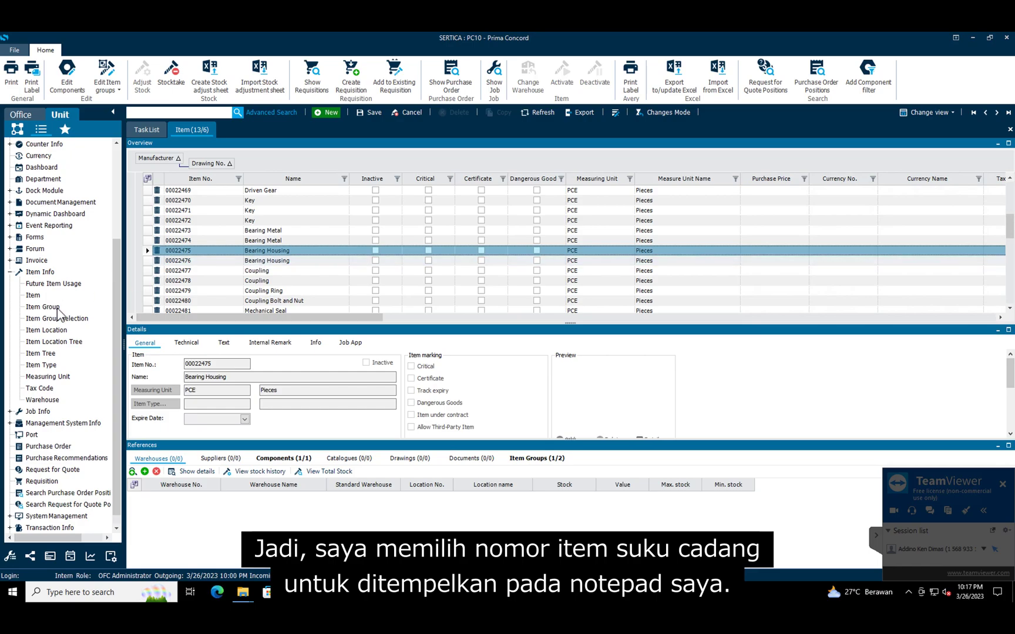
# Step: Copy the bearing housing's item number 00022475 onto a new line of the Notepad note and minimize Notepad
pyautogui.doubleClick(206, 363)
pyautogui.hotkey('ctrl', 'c')
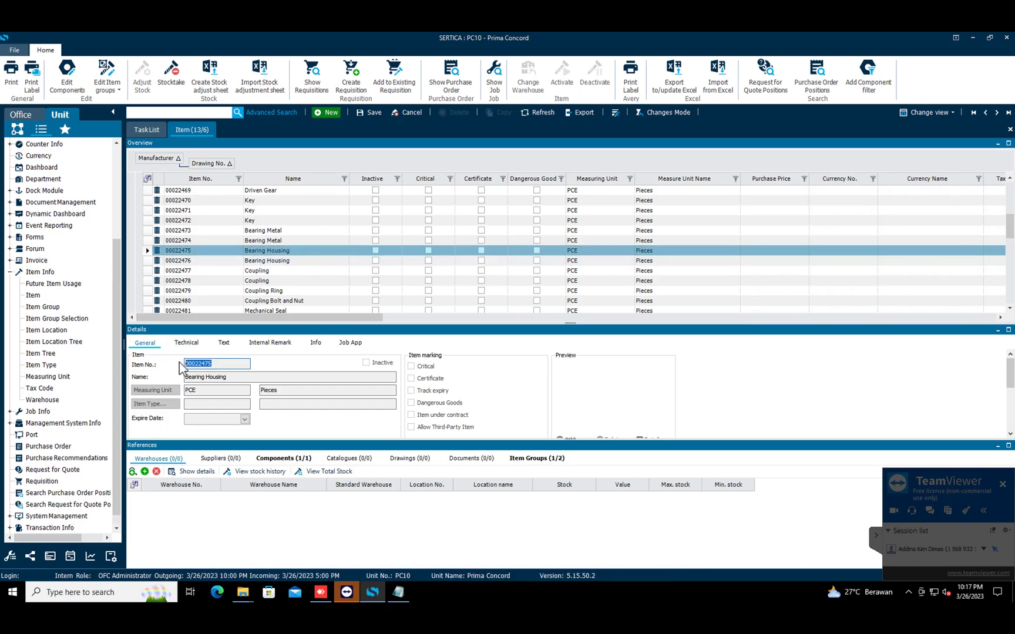
pyautogui.click(403, 596)
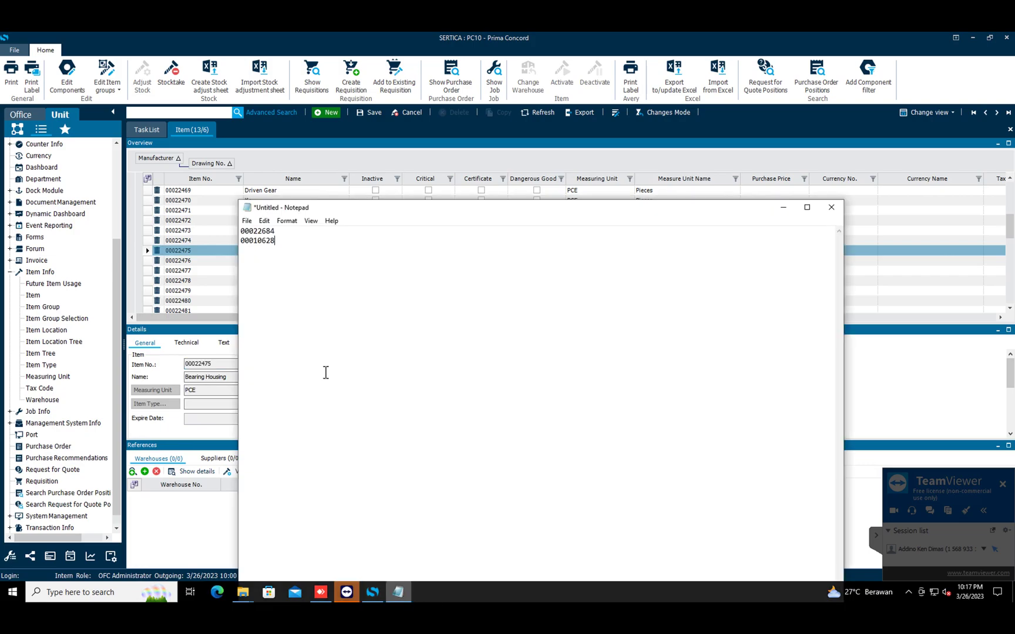
pyautogui.hotkey('ctrl', 'v')
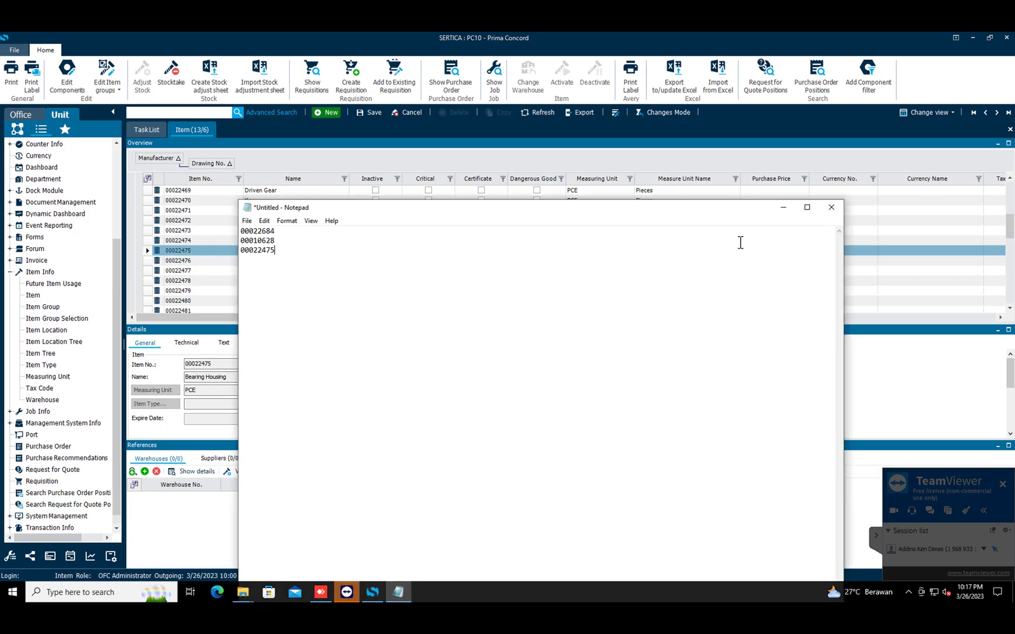
pyautogui.click(784, 208)
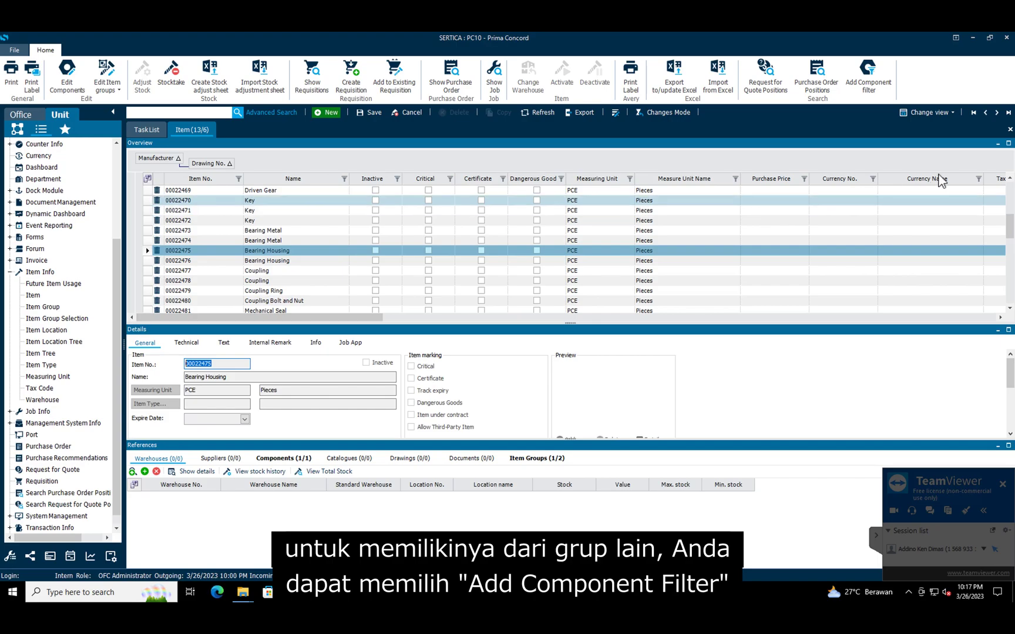
# Step: Open the Requisition module, list the existing requisitions and start the Requisition Wizard
pyautogui.click(868, 76)
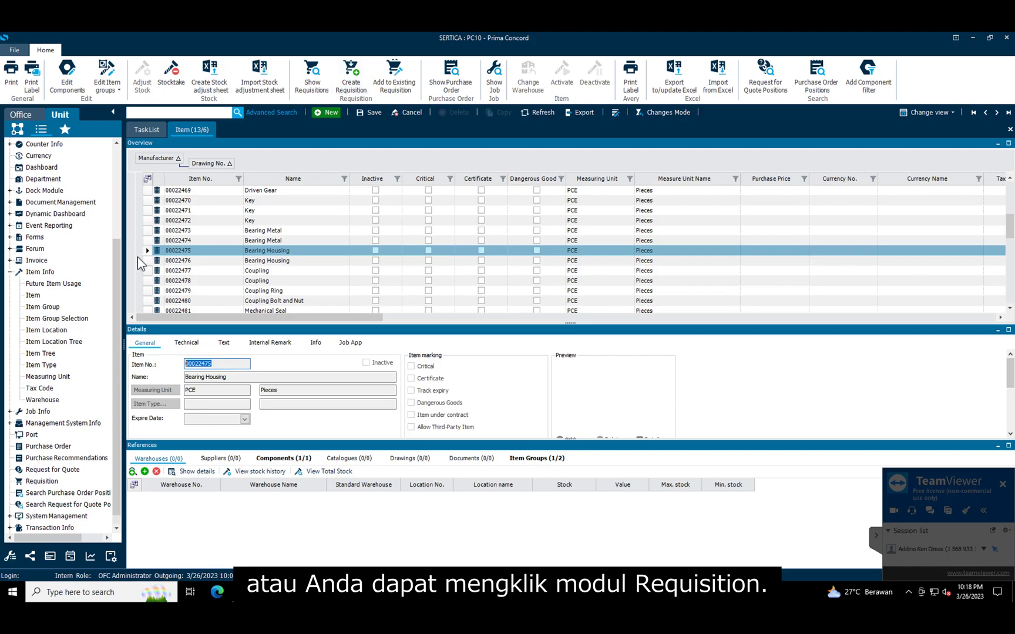
pyautogui.click(42, 481)
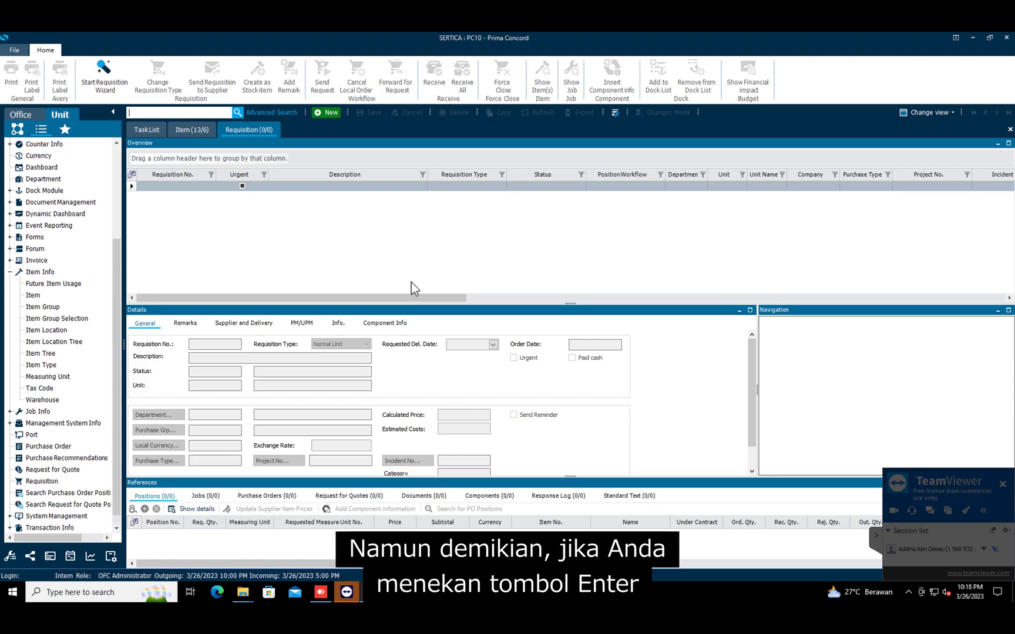
pyautogui.press('Return')
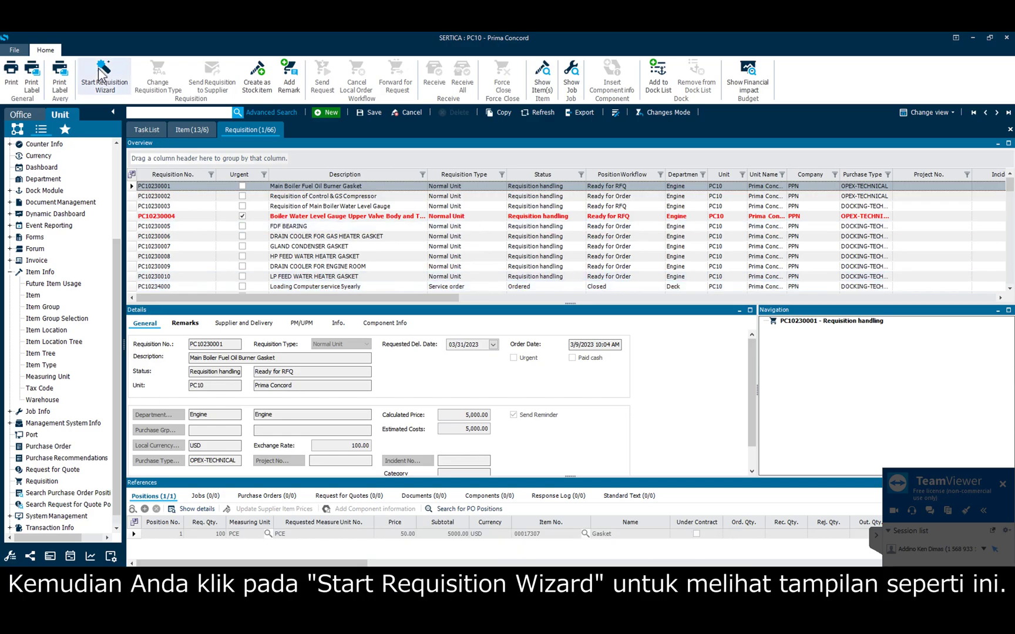
pyautogui.click(103, 89)
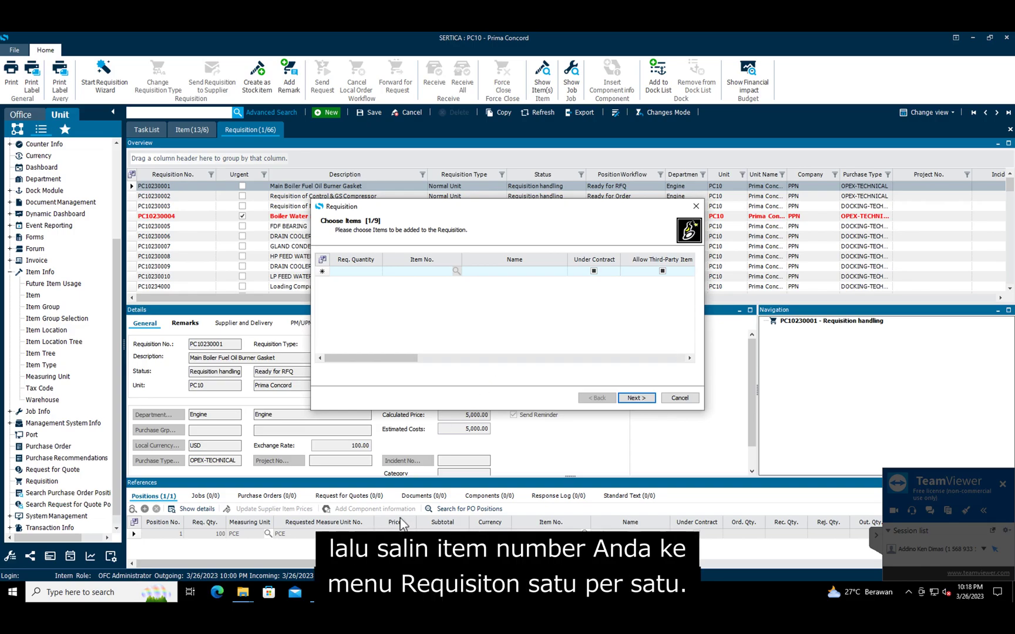
# Step: Copy item number 00022684 from the Notepad note into the first item row of the Requisition Wizard
pyautogui.moveTo(397, 603)
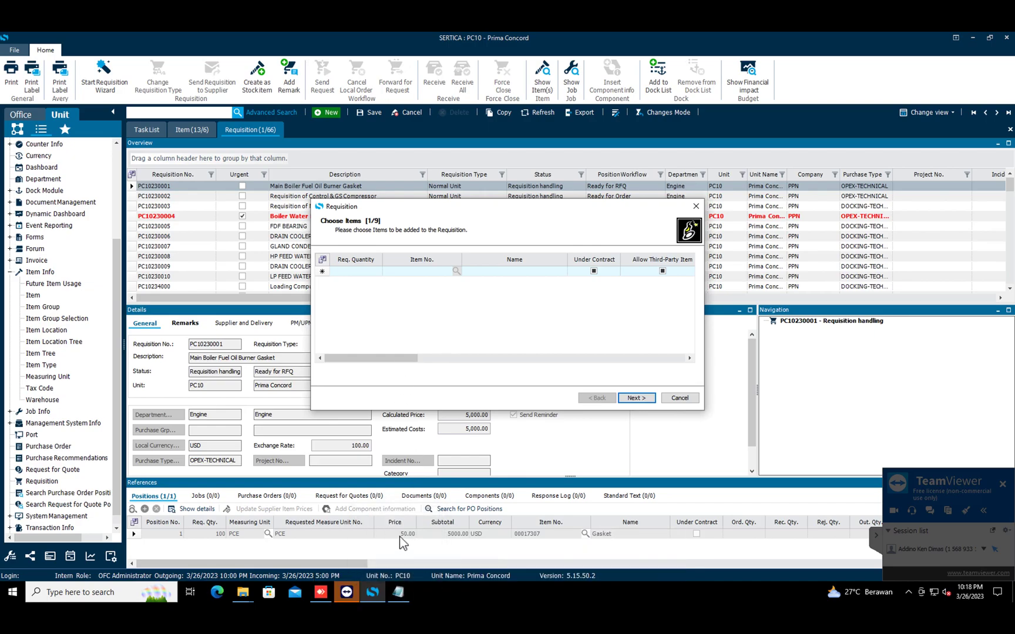
pyautogui.click(396, 586)
pyautogui.moveTo(290, 232); pyautogui.dragTo(239, 230)
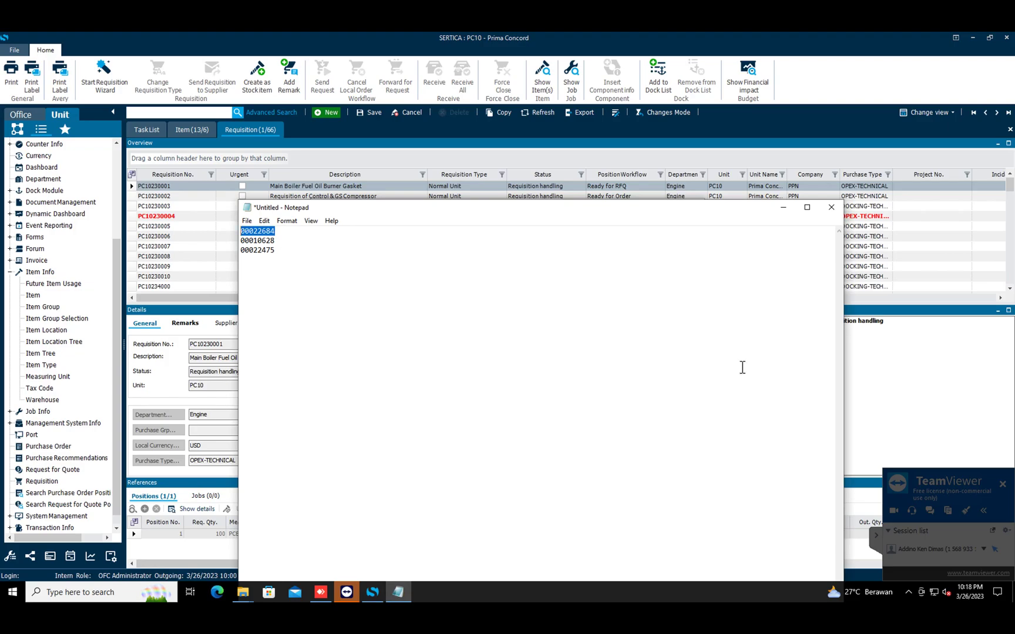
pyautogui.click(891, 386)
pyautogui.click(439, 272)
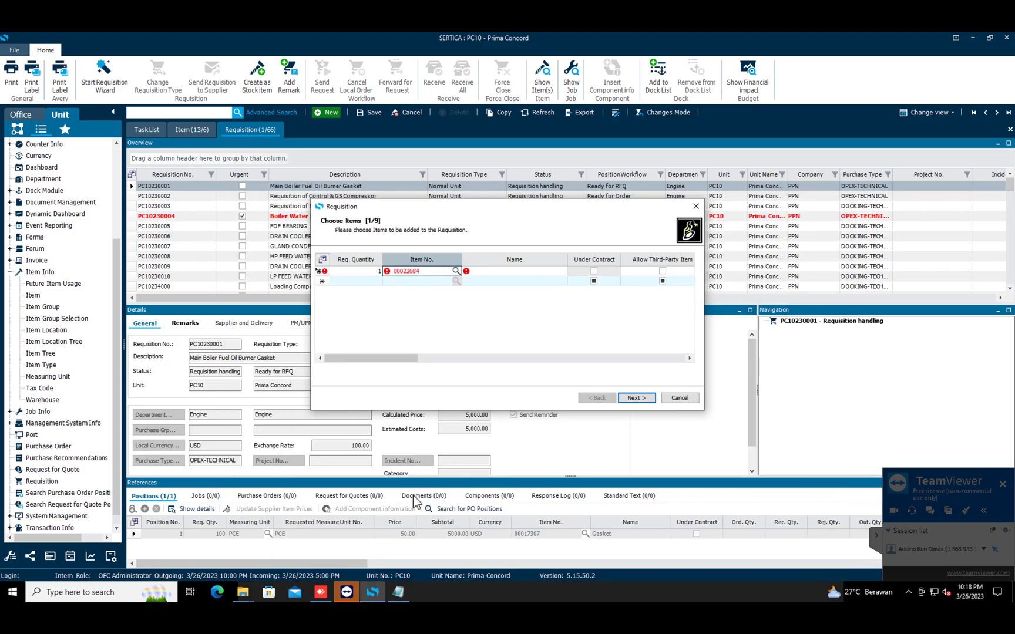
# Step: Copy item number 00010628 from the Notepad note into the second item row of the requisition
pyautogui.click(397, 593)
pyautogui.moveTo(275, 241); pyautogui.dragTo(240, 239)
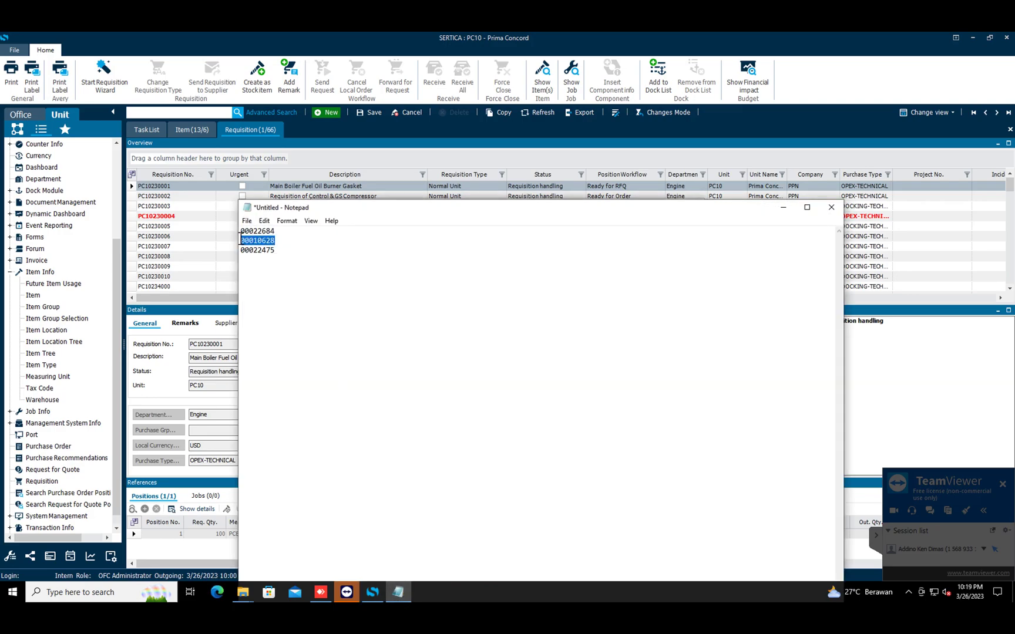
pyautogui.click(397, 593)
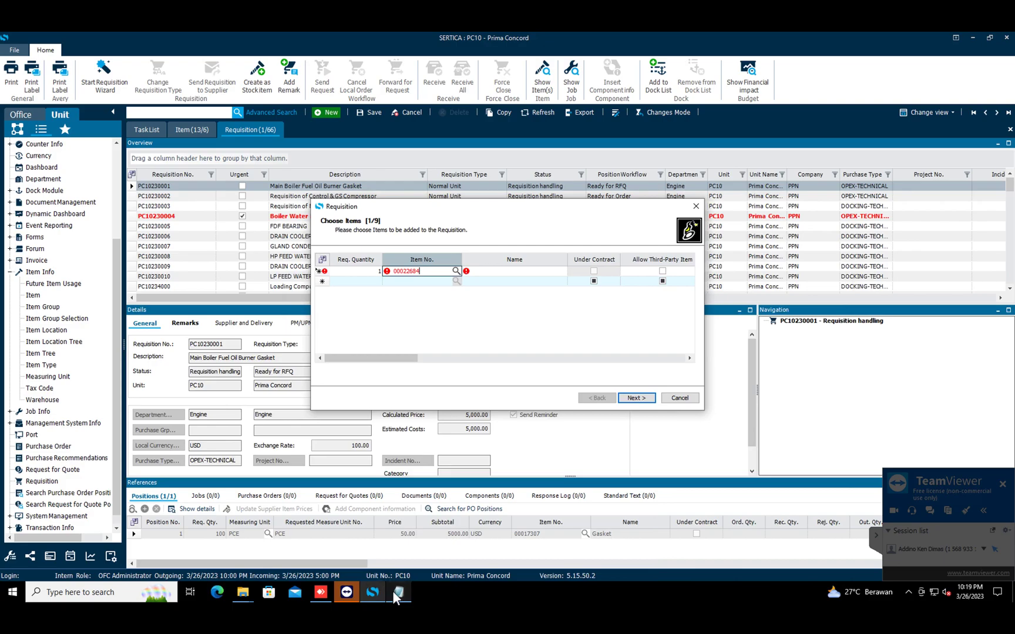
pyautogui.click(399, 281)
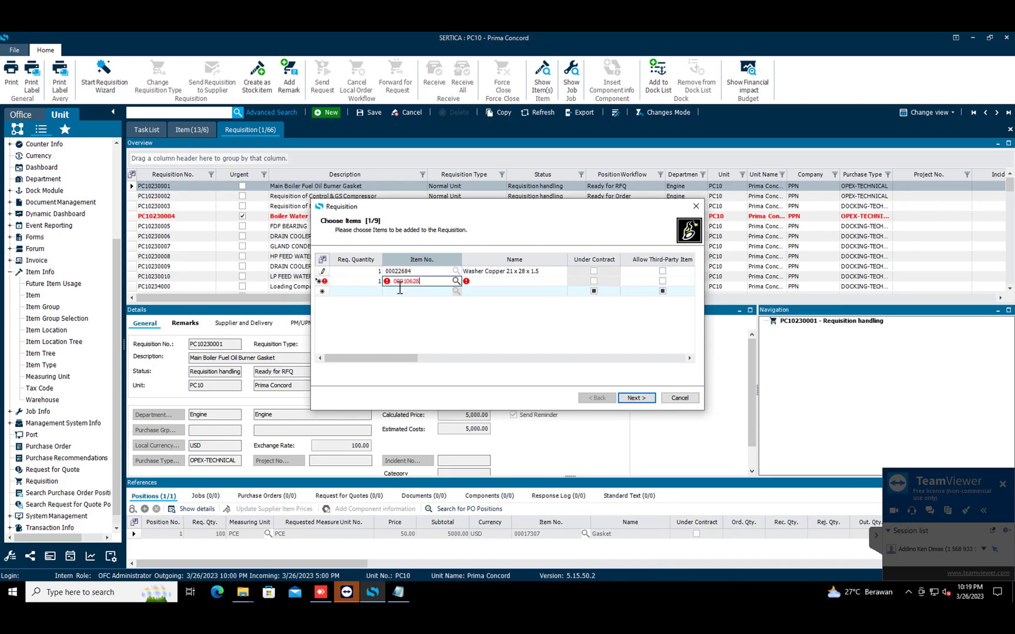
# Step: Copy item number 00022475 from the Notepad note into the third item row and confirm the entry
pyautogui.click(397, 593)
pyautogui.moveTo(284, 252); pyautogui.dragTo(240, 252)
pyautogui.hotkey('ctrl', 'c')
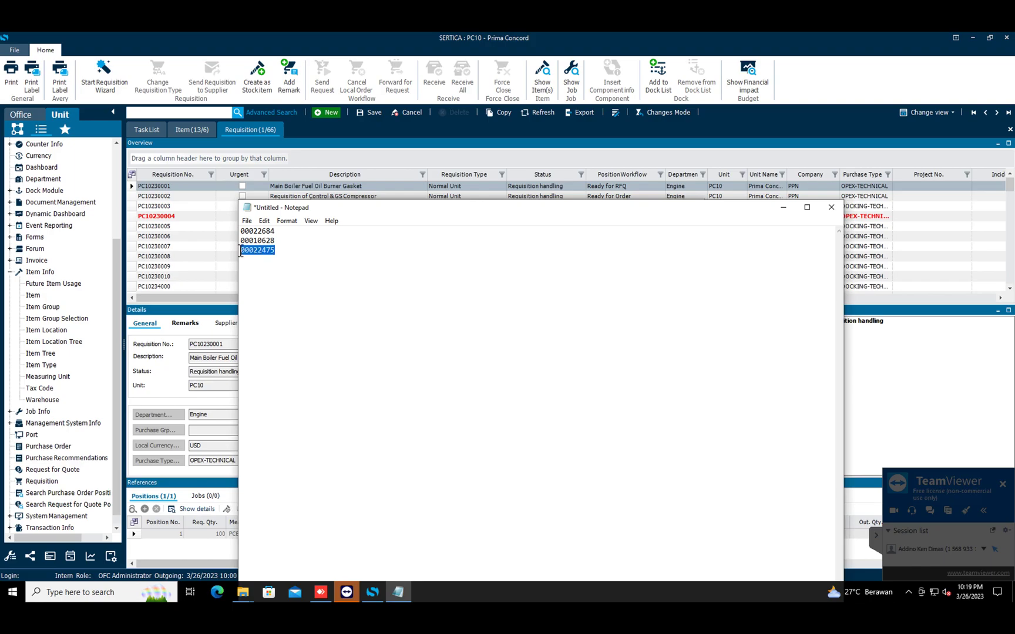
pyautogui.click(397, 593)
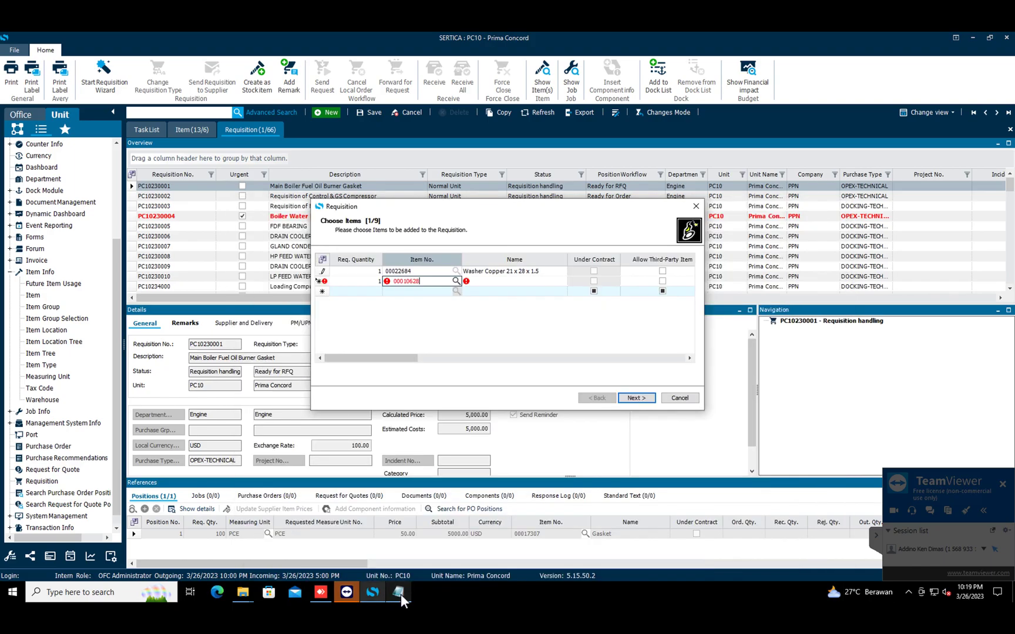
pyautogui.click(424, 292)
pyautogui.hotkey('ctrl', 'v')
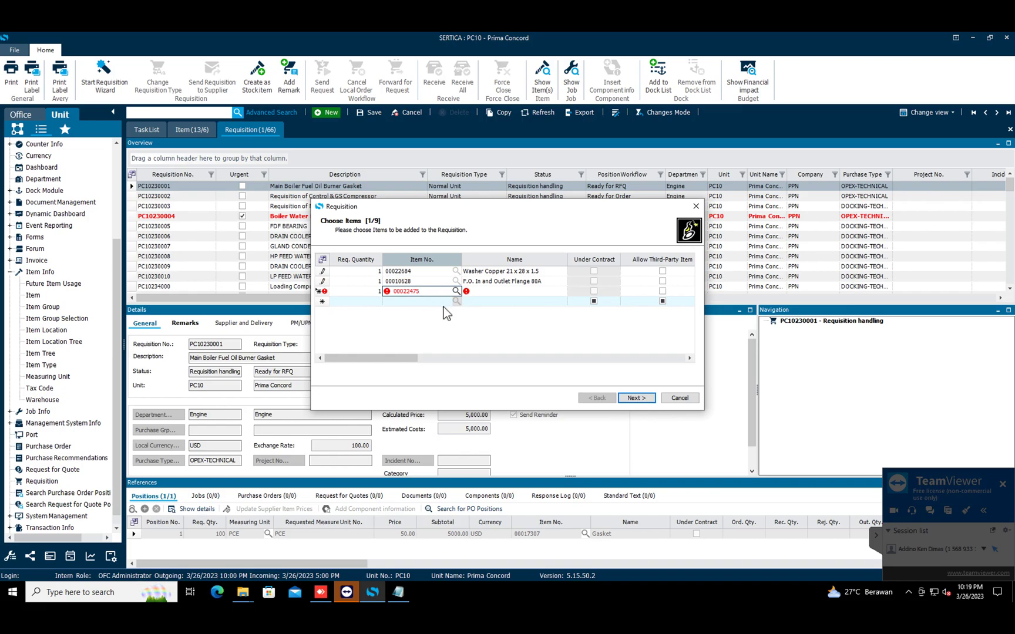
pyautogui.press('Return')
pyautogui.click(441, 291)
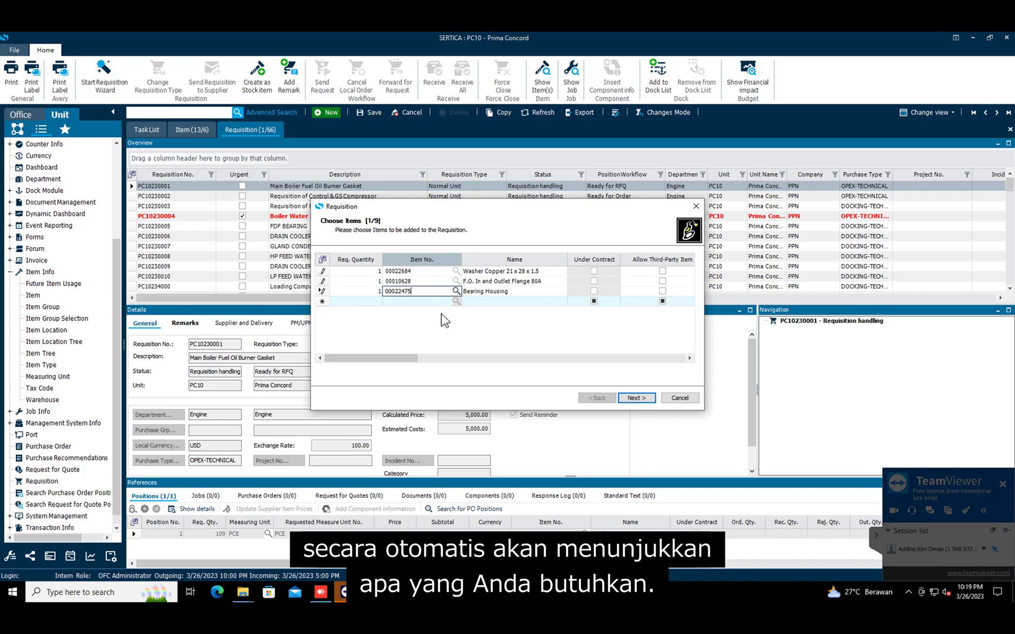
# Step: Continue the wizard to the additional fields without adding components, keeping Normal Unit as the requisition type
pyautogui.click(644, 399)
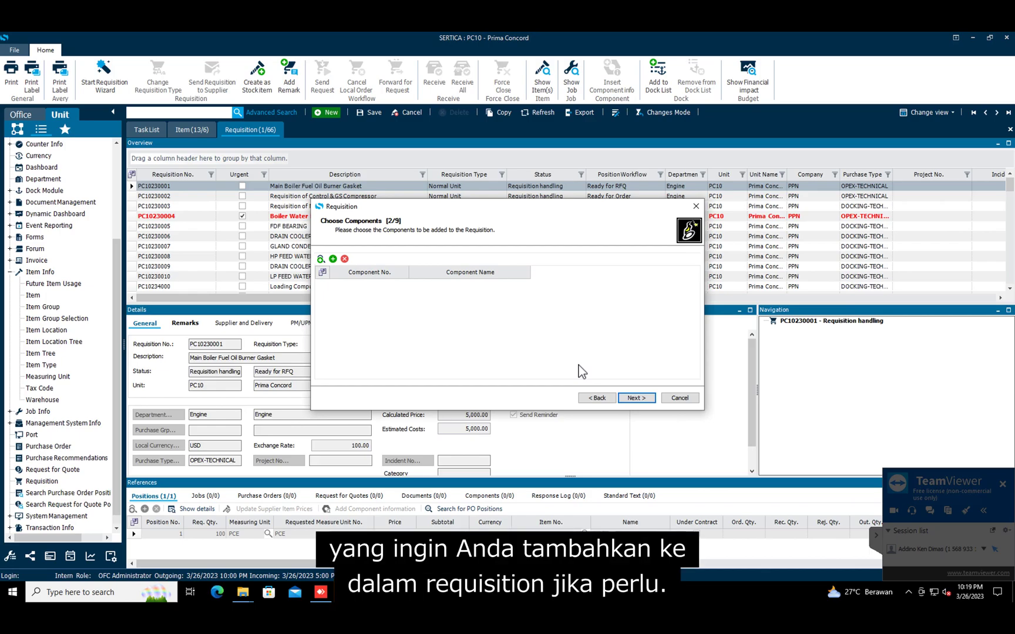
pyautogui.click(636, 398)
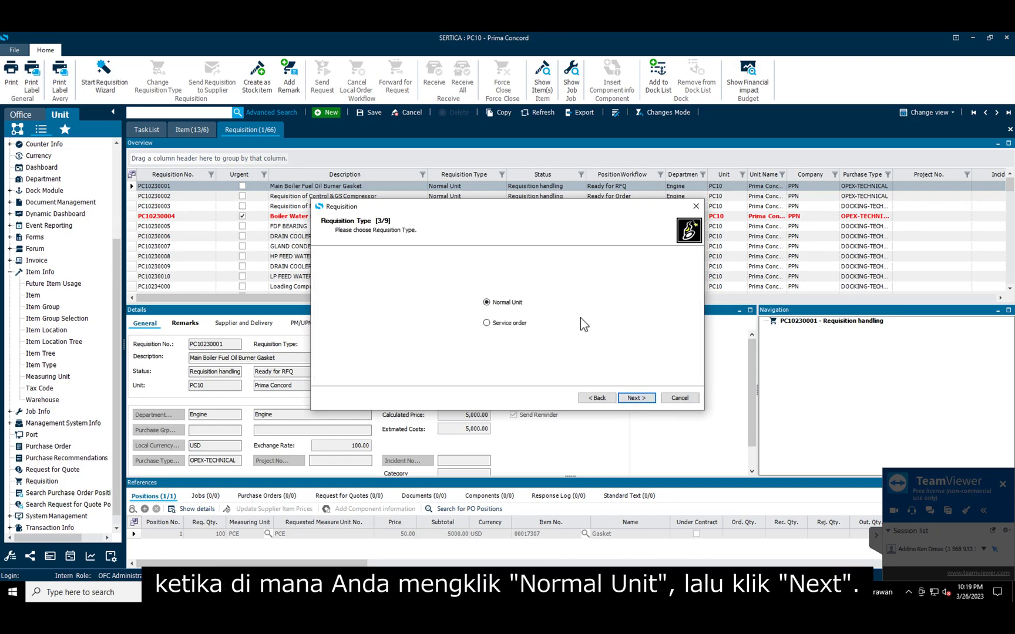
pyautogui.click(636, 398)
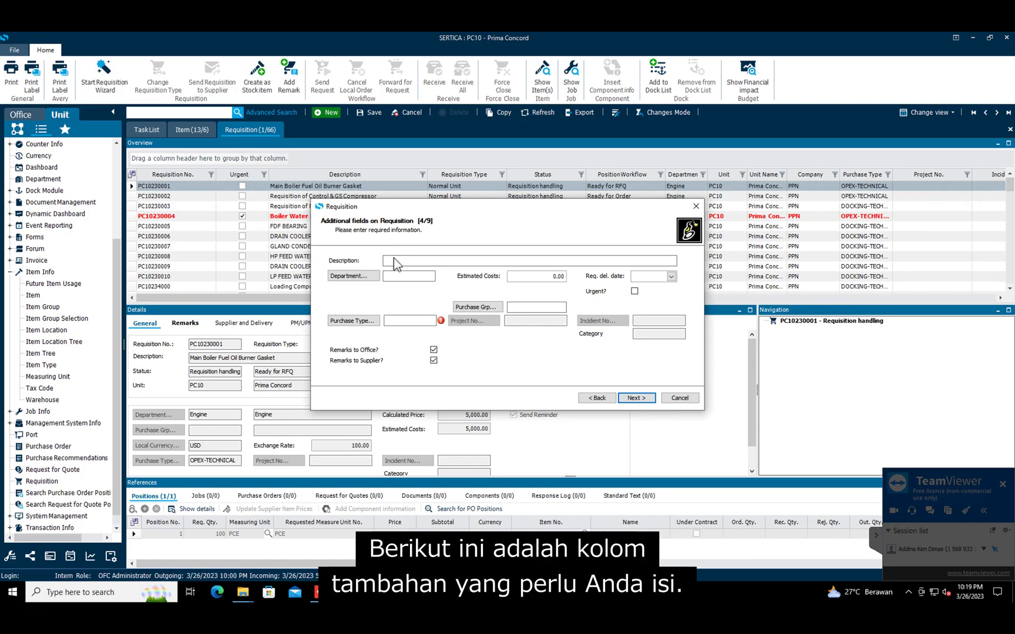
# Step: Search the purchase types for "opex" and set the requisition's purchase type to OPEX-TECHNICAL
pyautogui.click(363, 322)
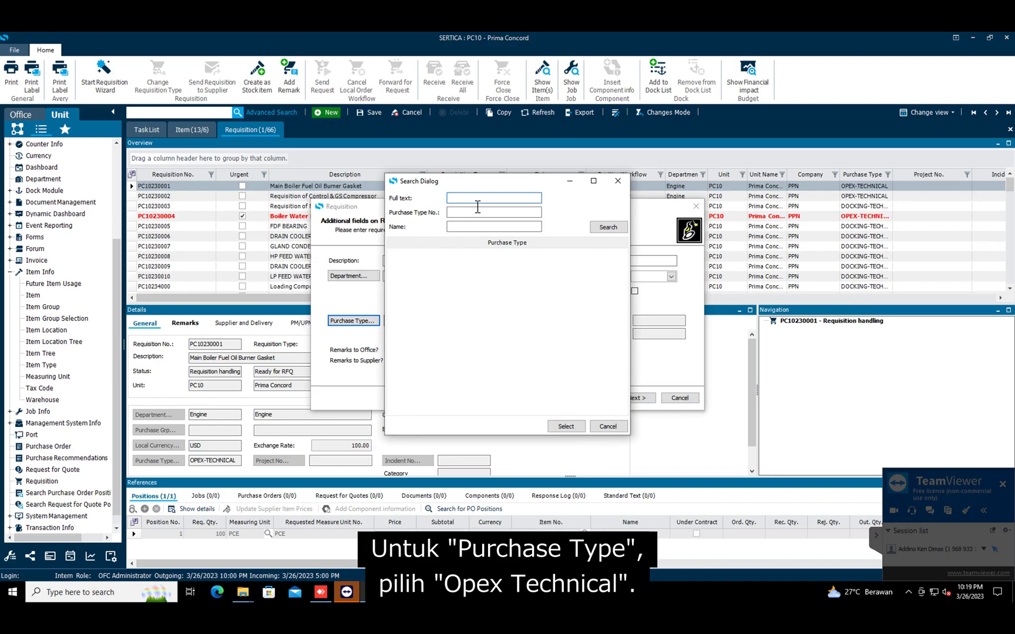
pyautogui.write('opex')
pyautogui.press('Return')
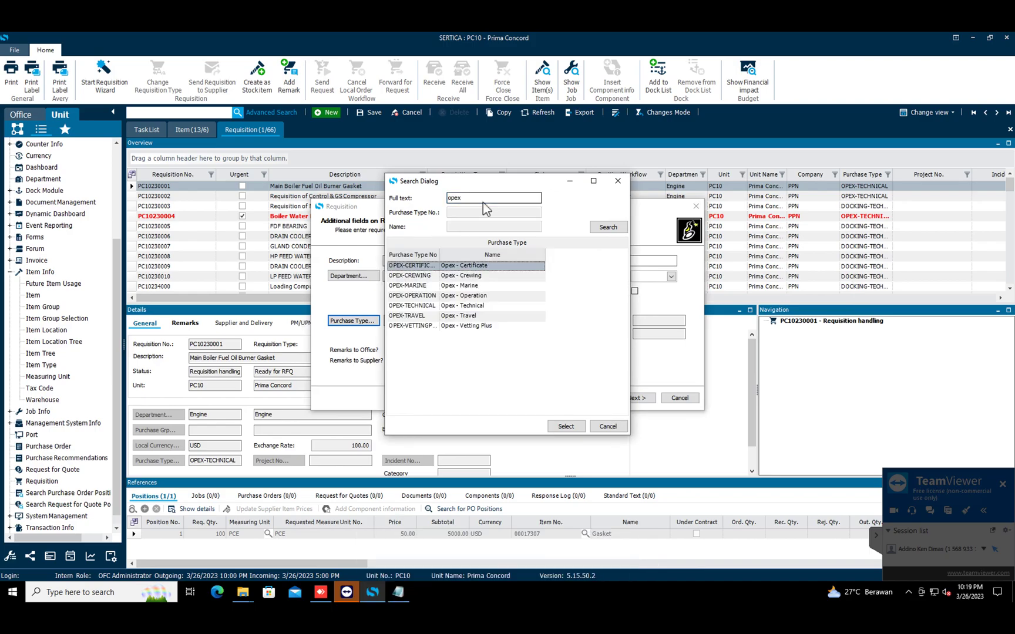
pyautogui.click(483, 306)
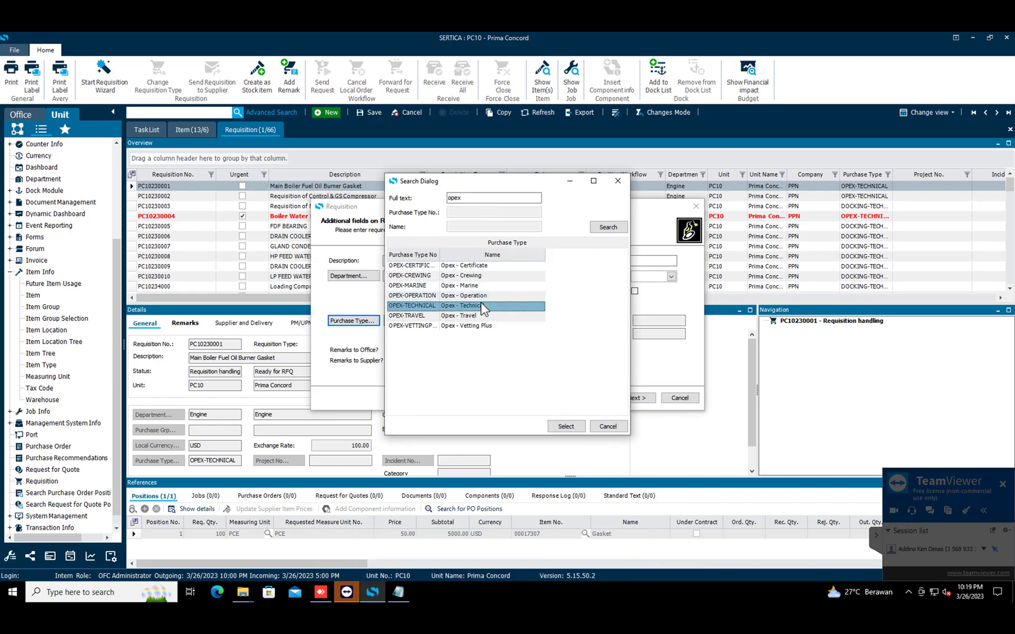
pyautogui.click(565, 427)
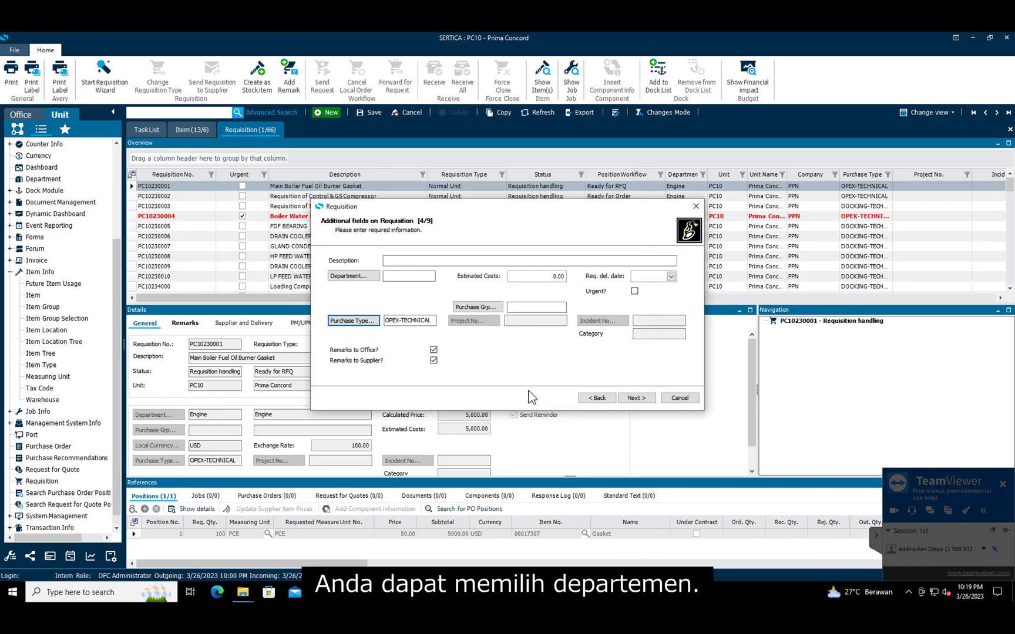
# Step: Enter "Engine Q12023 Auxiliary Spares" as the requisition's description
pyautogui.click(403, 275)
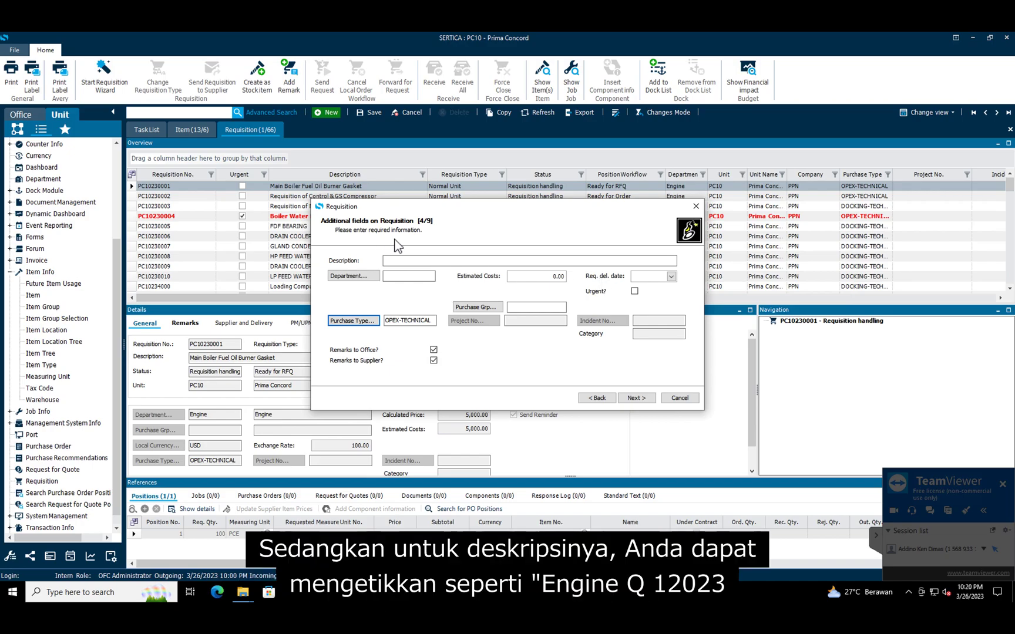
pyautogui.click(418, 259)
pyautogui.write('Engine Q')
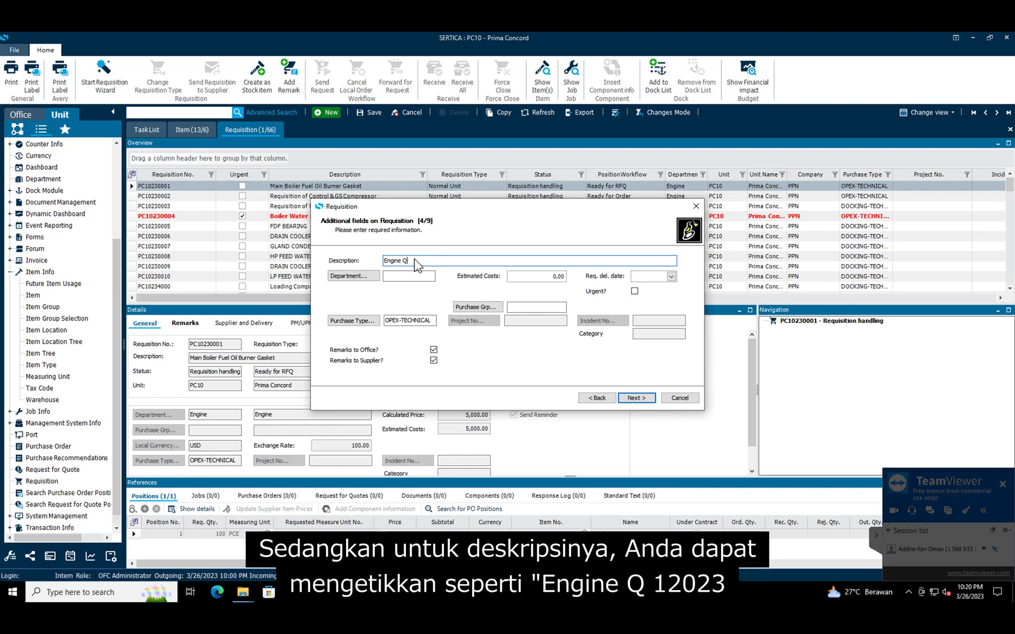
pyautogui.write('1203 Auxiliary Sp')
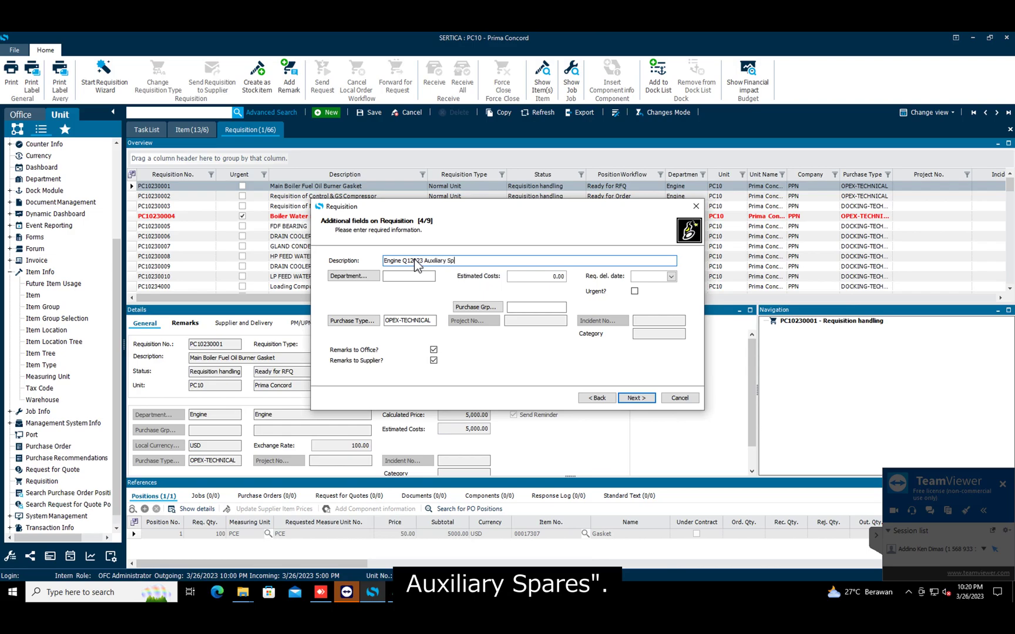
pyautogui.write('ares')
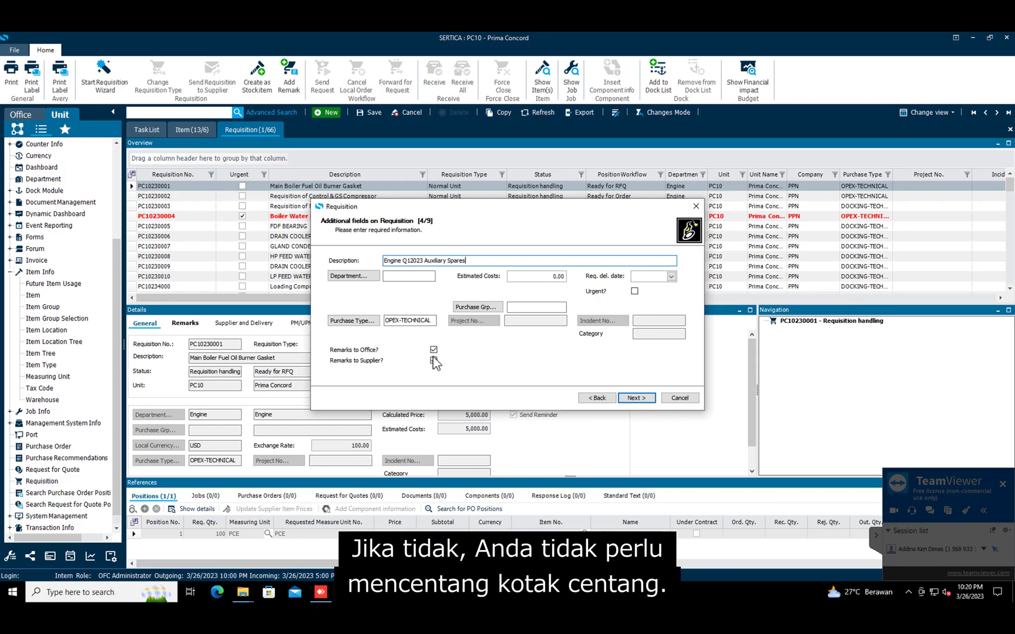
# Step: Assign the technical account TCH - Repair n Maint to the first position, apply it to the other positions and continue to the remarks
pyautogui.click(628, 399)
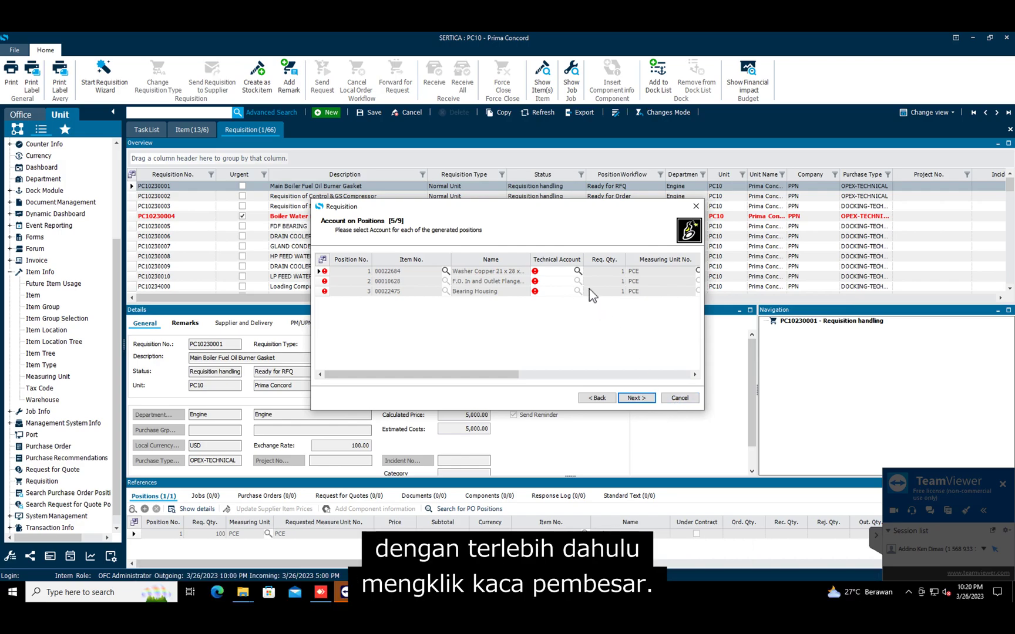
pyautogui.click(578, 272)
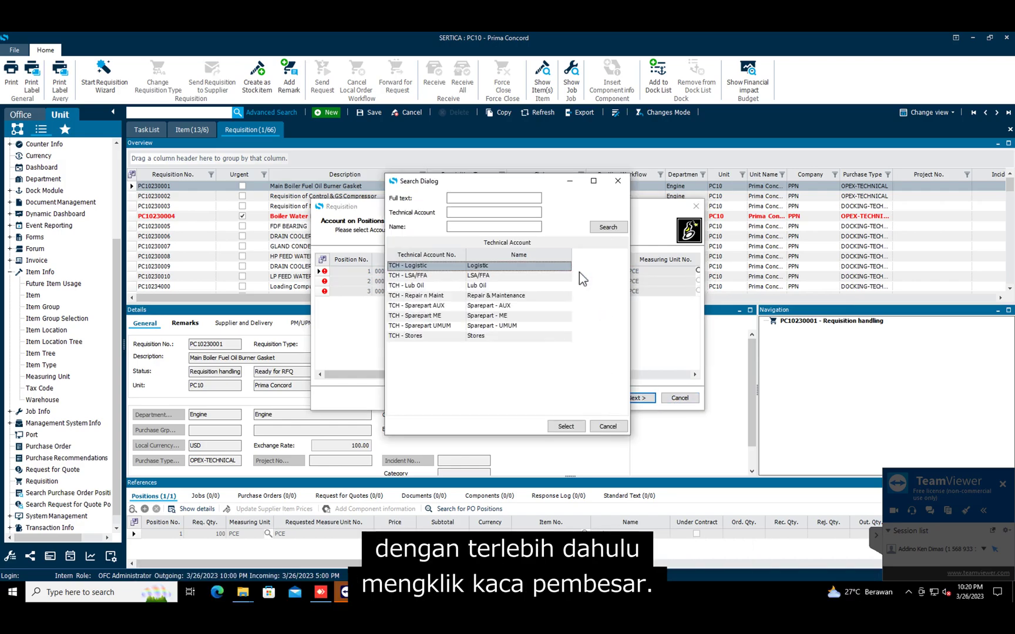
pyautogui.click(530, 298)
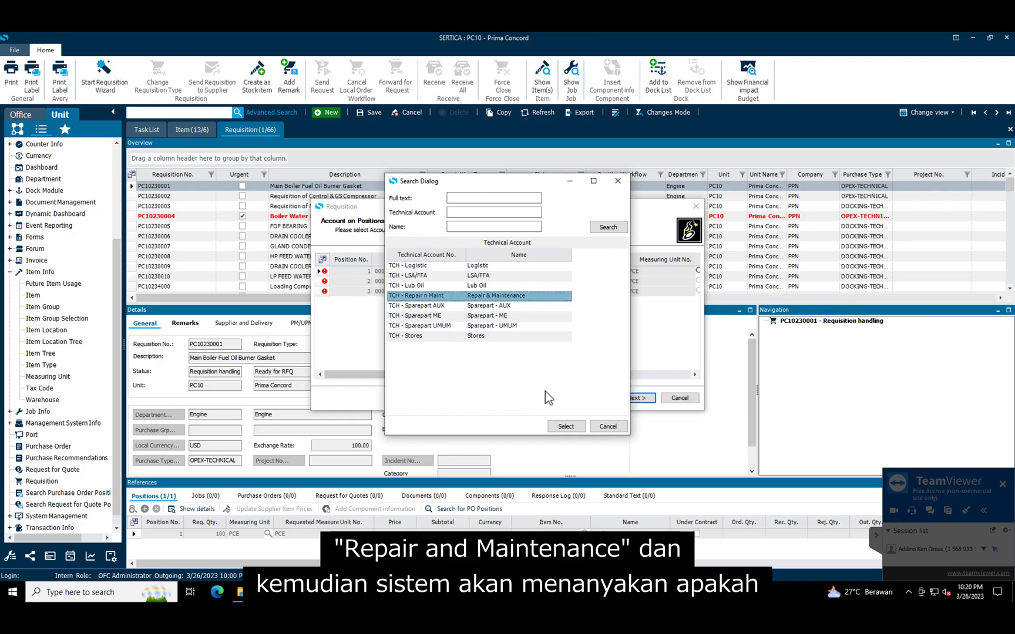
pyautogui.click(564, 426)
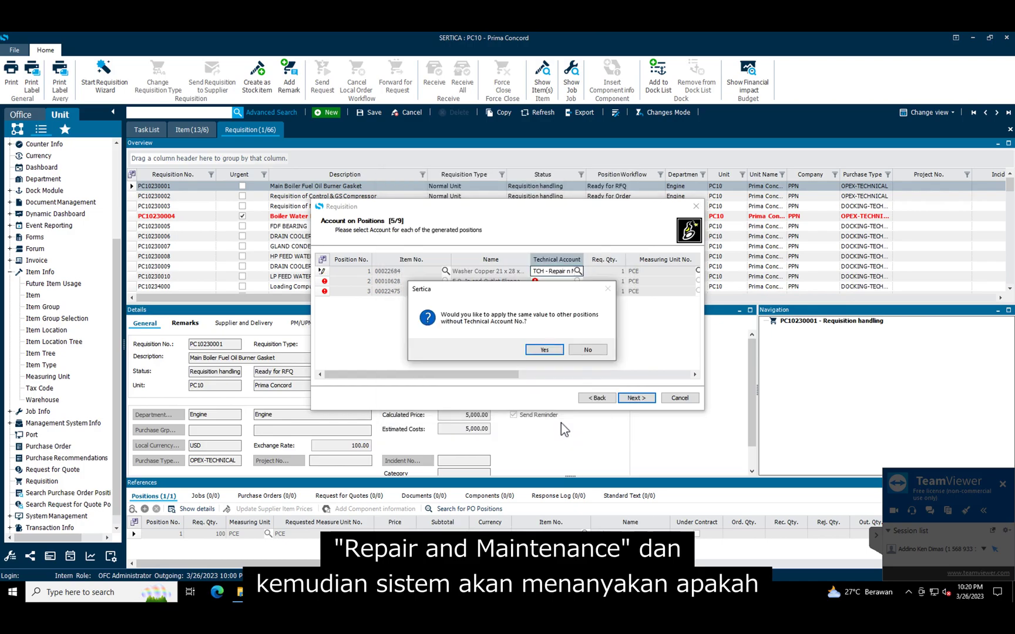
pyautogui.click(544, 351)
pyautogui.click(637, 400)
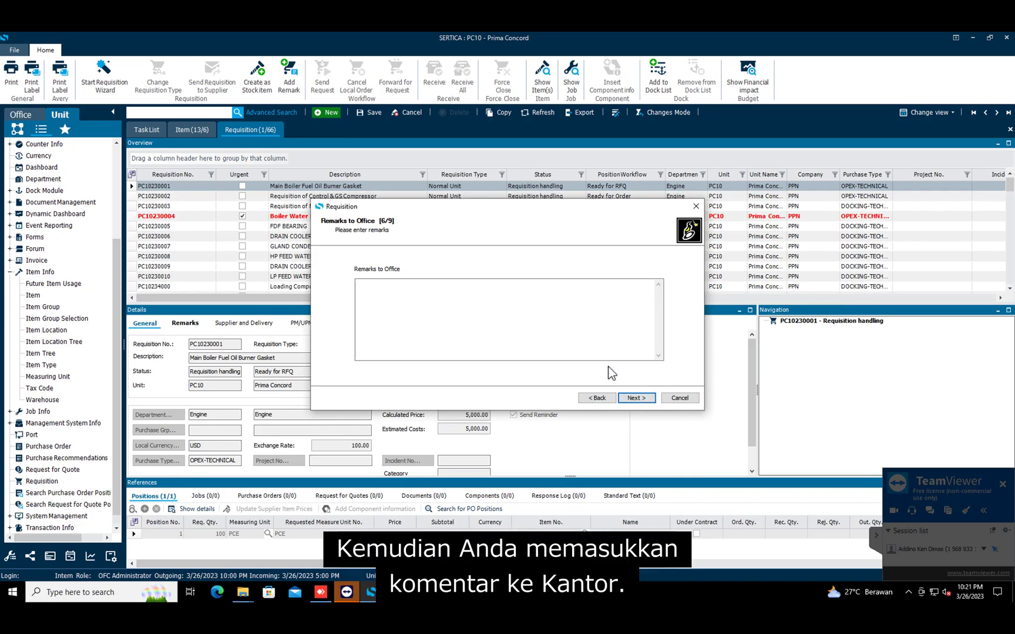
# Step: Enter "Please supply" as the remark to the office and "Supply please" as the remark to the supplier
pyautogui.write('Please supply')
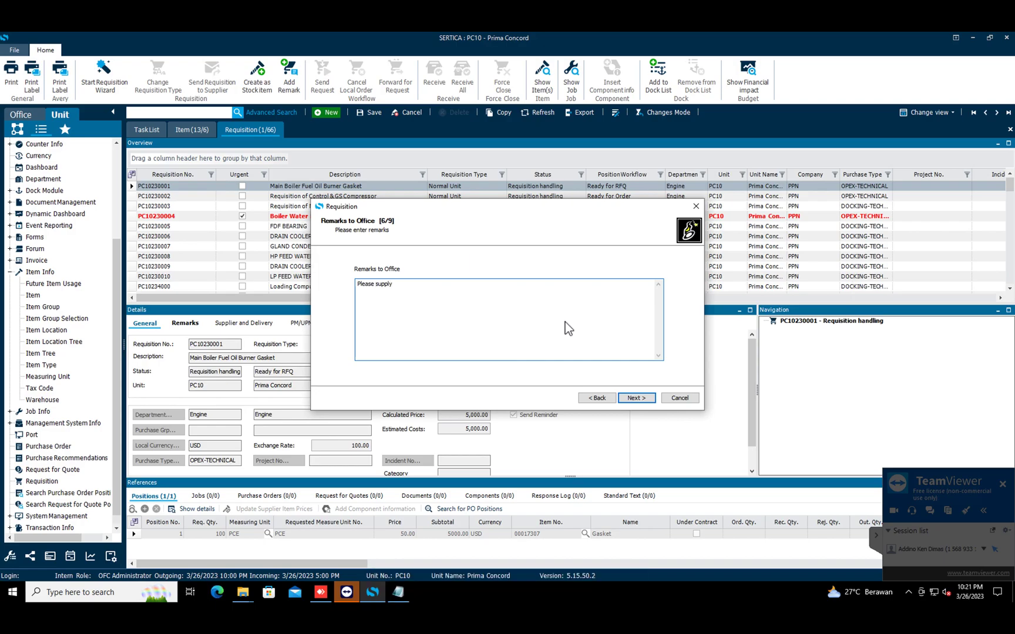
pyautogui.click(636, 399)
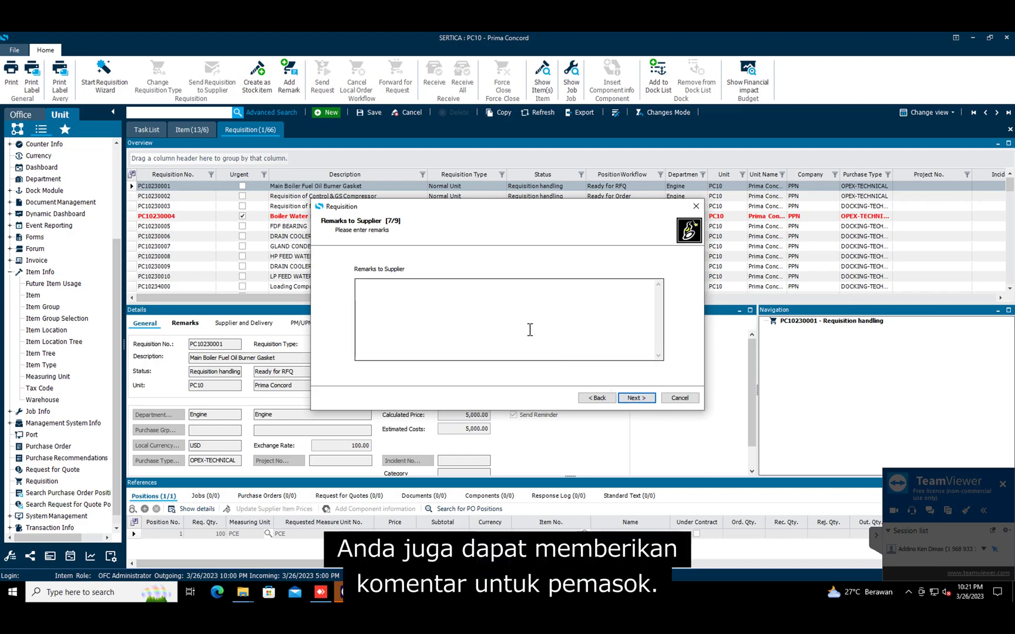
pyautogui.click(508, 322)
pyautogui.write('Pleas')
pyautogui.press('BackSpace')
pyautogui.press('BackSpace')
pyautogui.press('BackSpace')
pyautogui.press('BackSpace')
pyautogui.press('BackSpace')
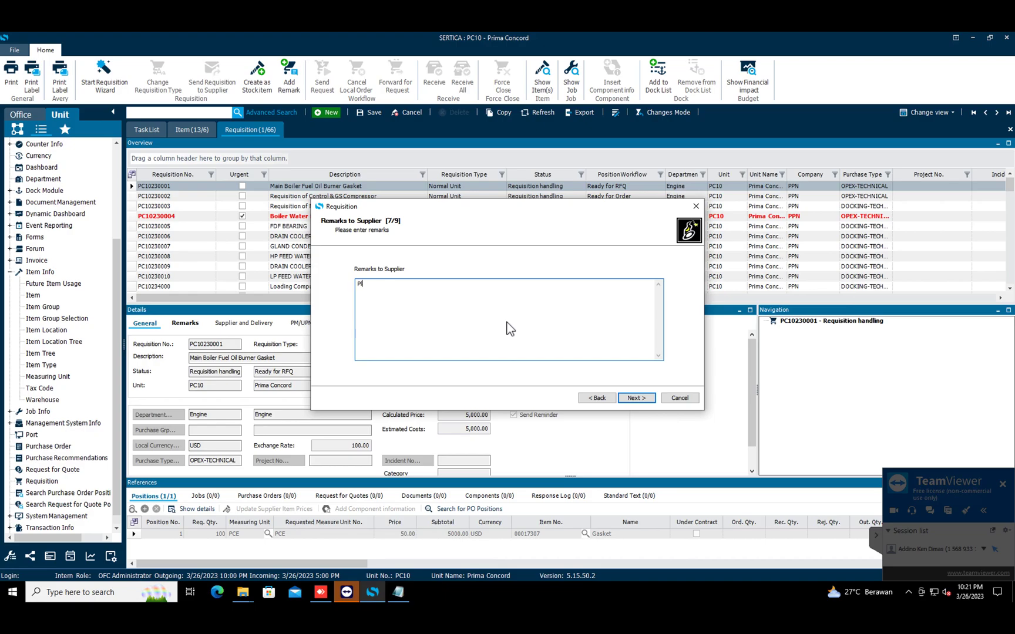
pyautogui.write('Supply please')
pyautogui.click(640, 402)
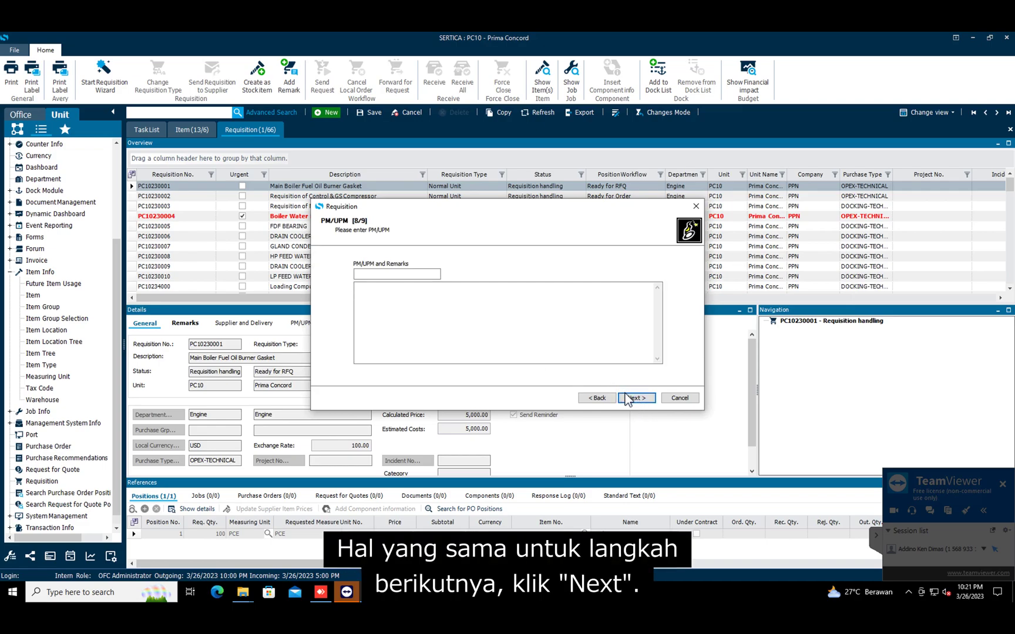
# Step: Leave the PM/UPM fields empty and finish the requisition with only the show option enabled, then review its details
pyautogui.click(628, 396)
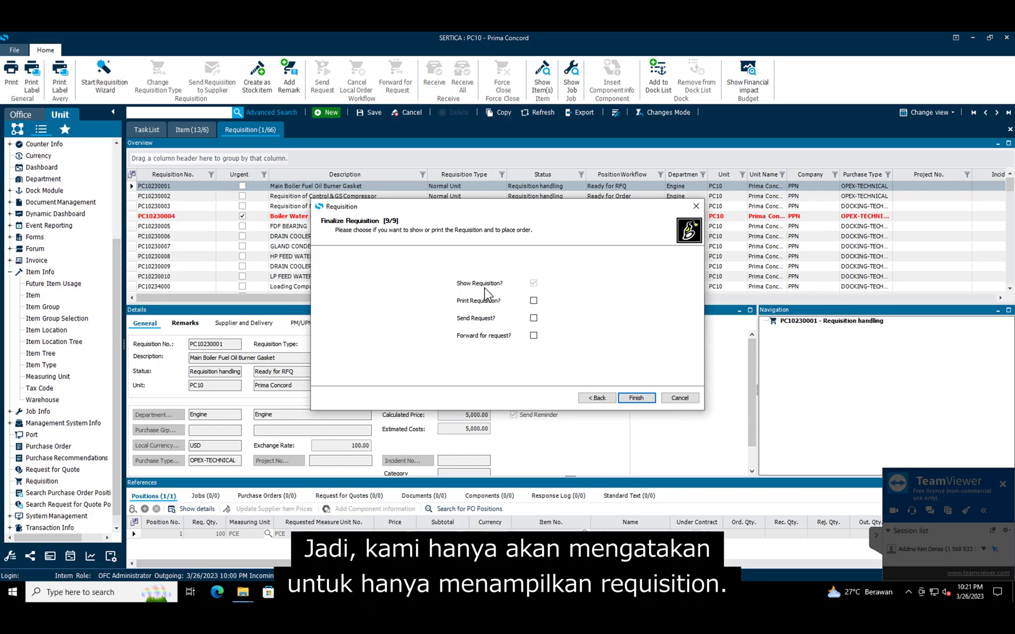
pyautogui.click(635, 399)
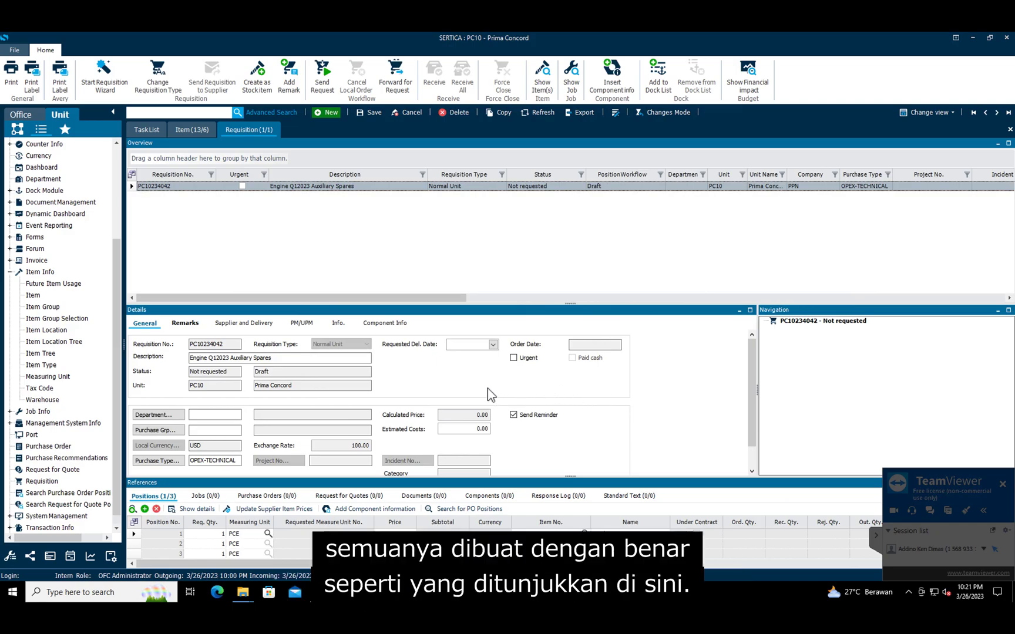
pyautogui.scroll(-1, 487, 388)
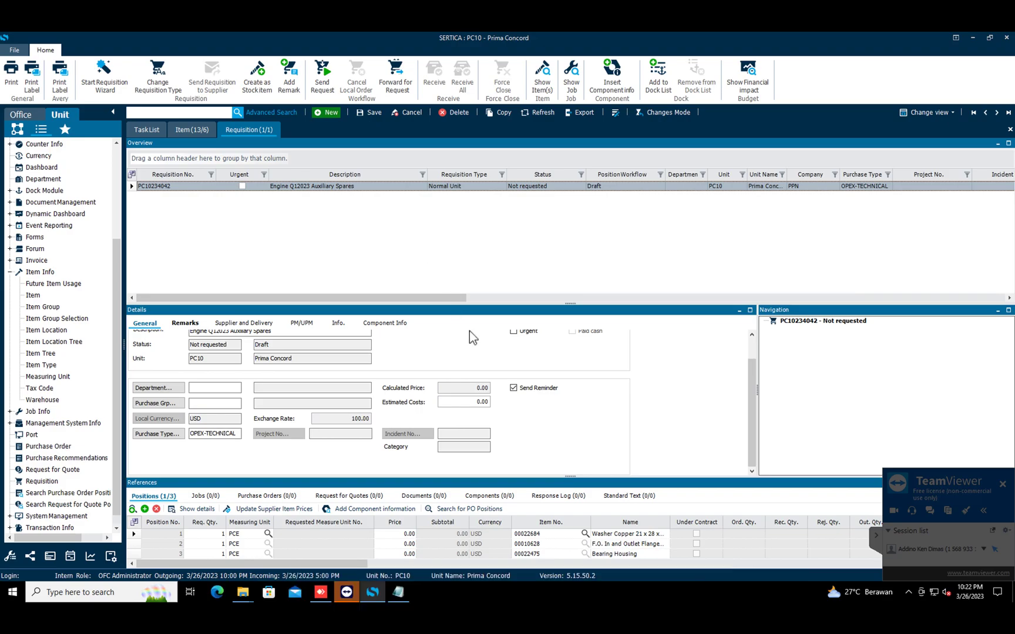
# Step: Switch to the PC-10 Items List workbook in Excel and filter the component names by "boiler"
pyautogui.hotkey('ctrl', 'Right')
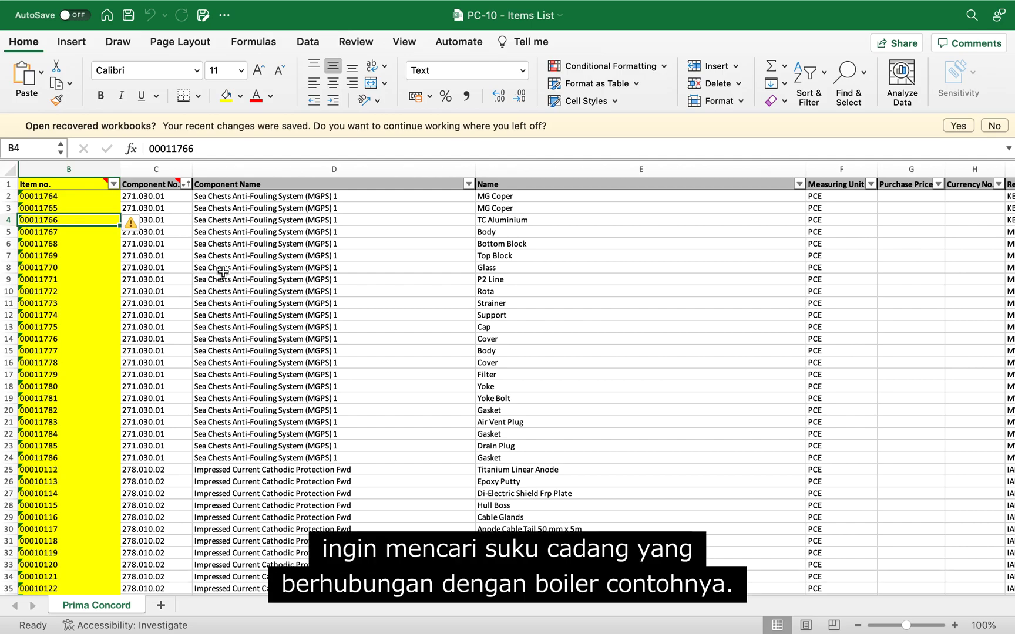
pyautogui.click(468, 183)
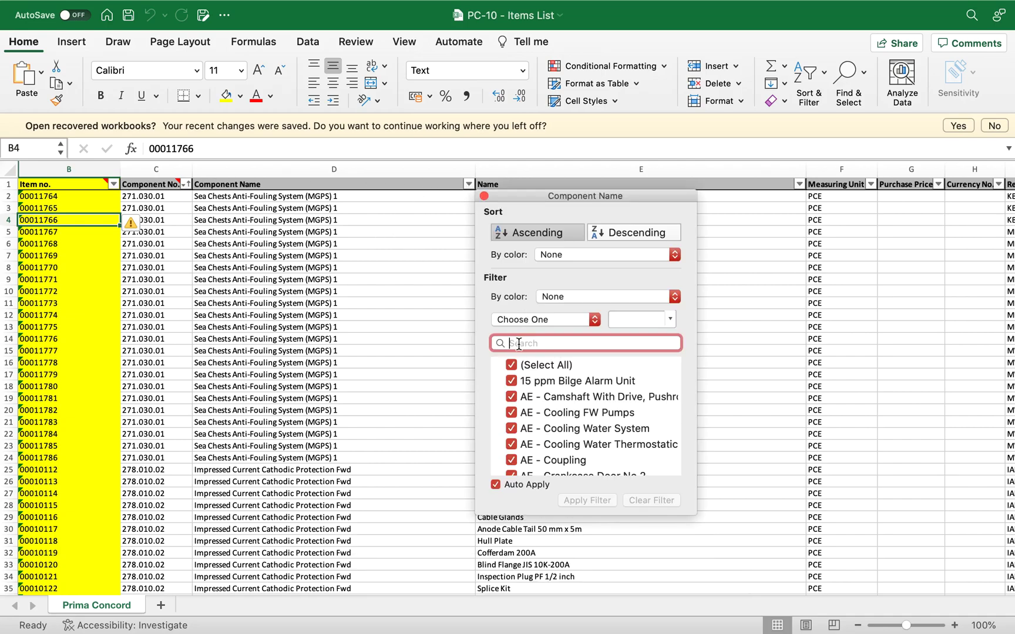
pyautogui.write('boiler')
pyautogui.click(484, 196)
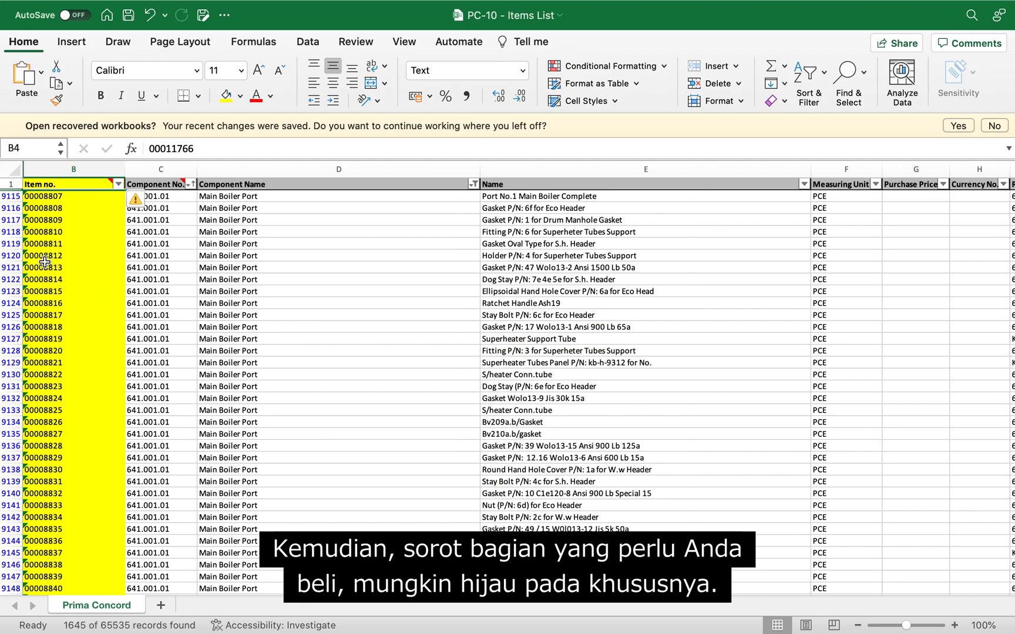
# Step: Highlight the item number cells 00008809, 00008811 and 00008815 with a dark green fill
pyautogui.click(51, 221)
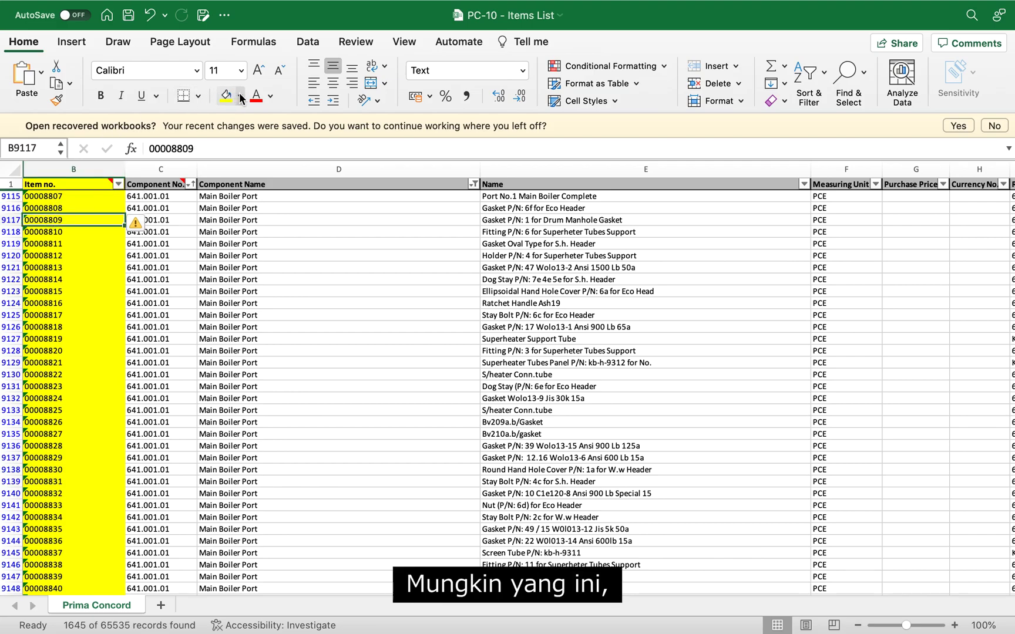
pyautogui.click(240, 96)
pyautogui.click(297, 276)
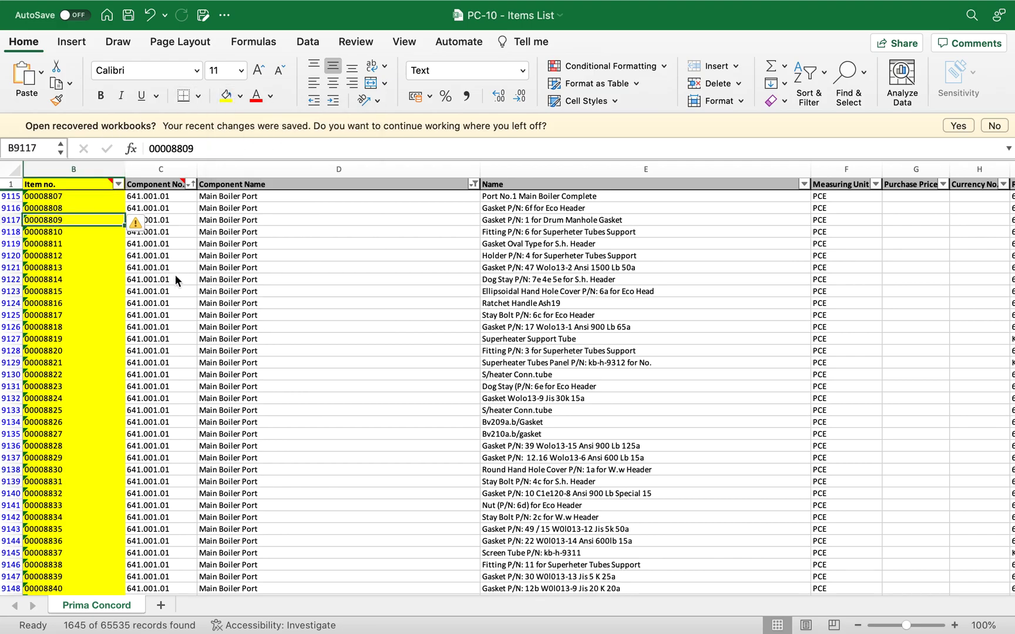
pyautogui.click(72, 247)
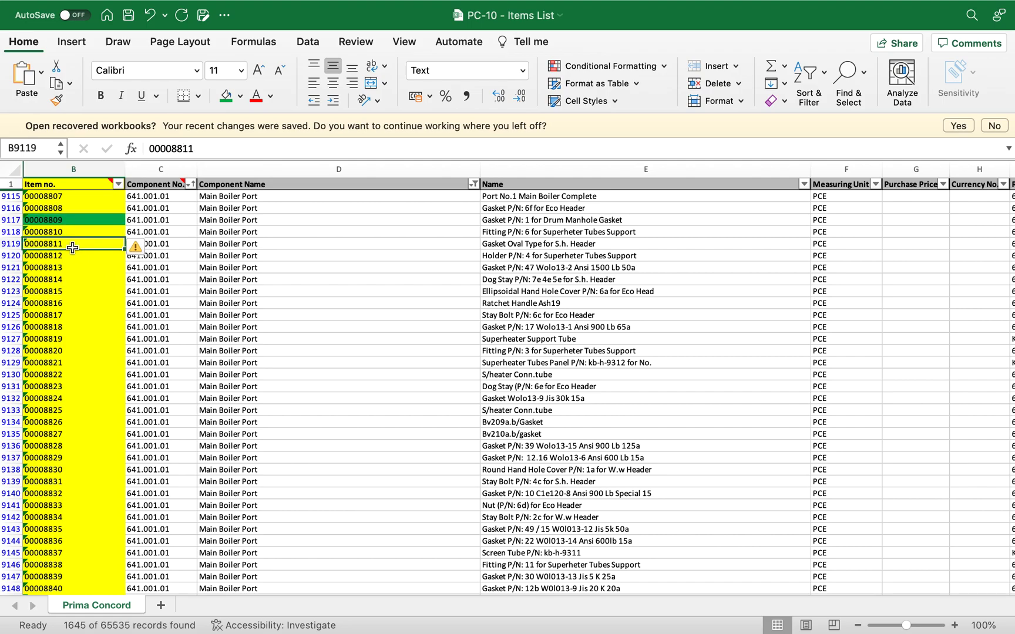
pyautogui.click(226, 95)
pyautogui.click(59, 290)
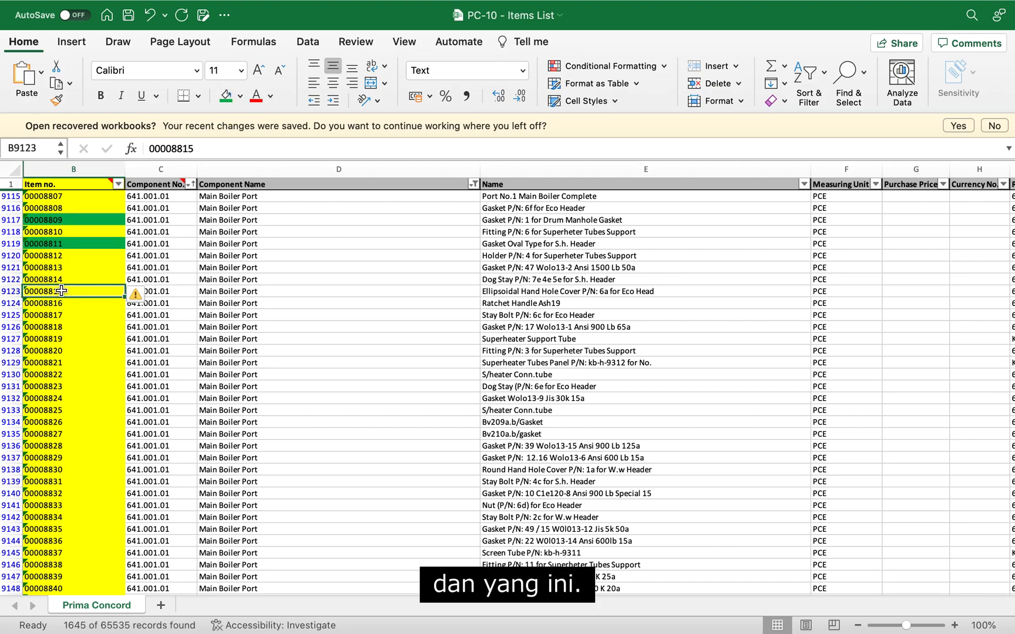
pyautogui.click(229, 95)
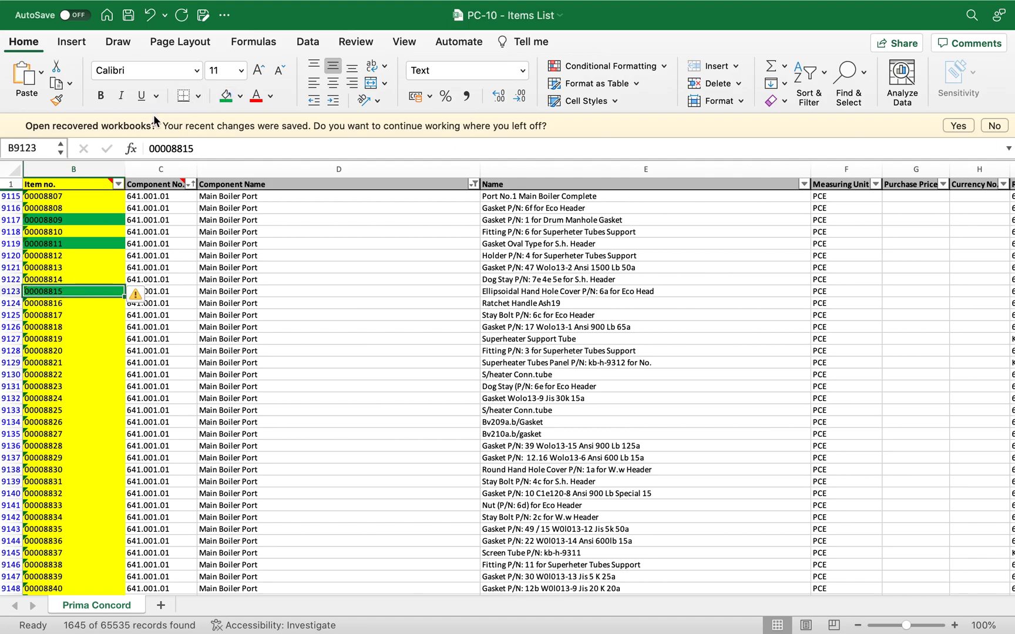
# Step: Filter the item number column by the Dark Green cell color
pyautogui.click(118, 184)
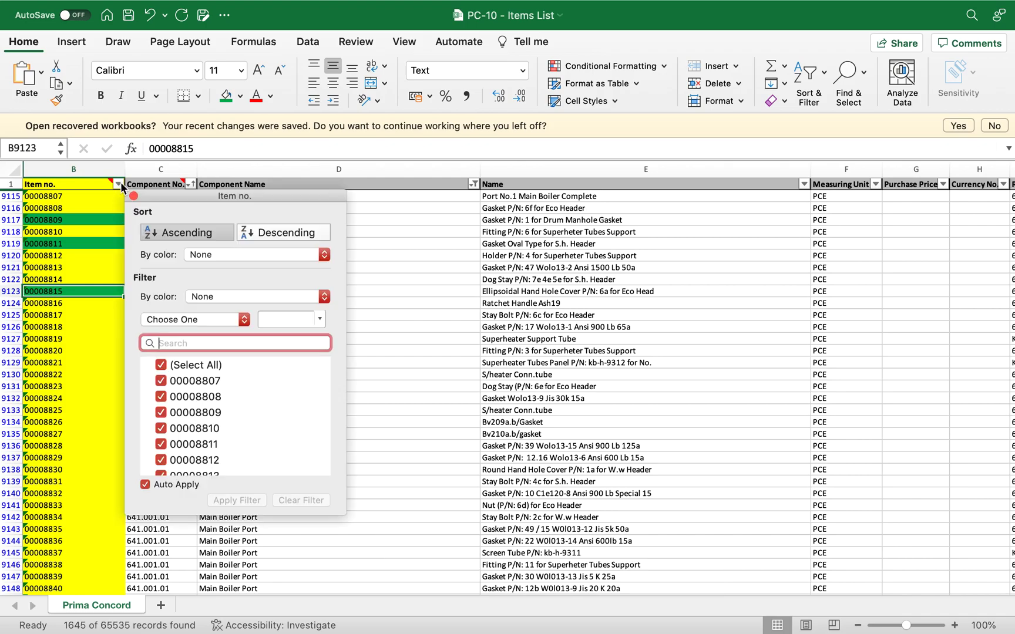
pyautogui.click(323, 296)
pyautogui.moveTo(305, 311)
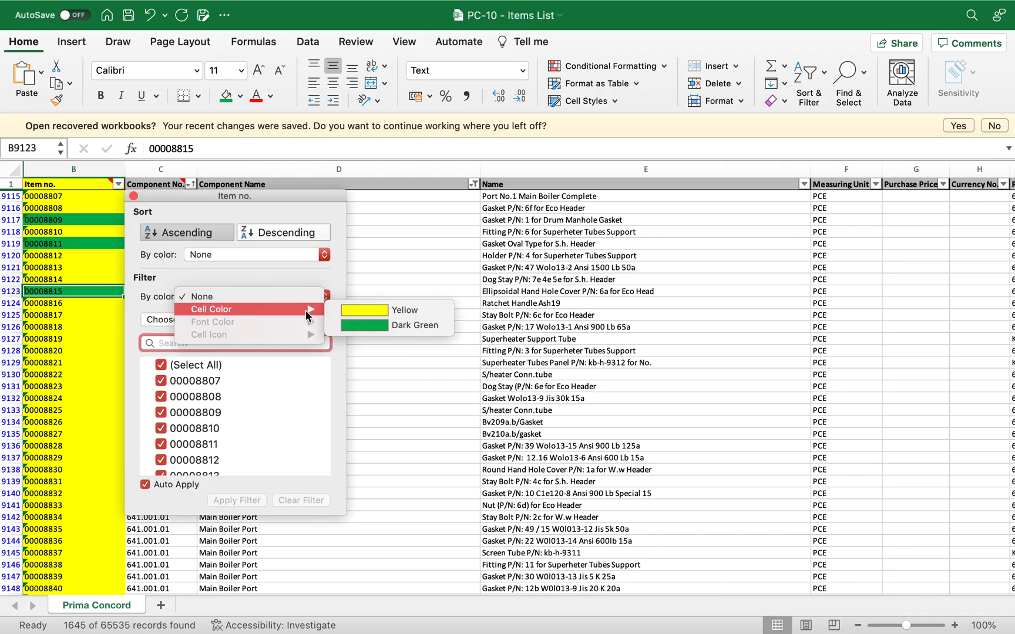
pyautogui.click(373, 326)
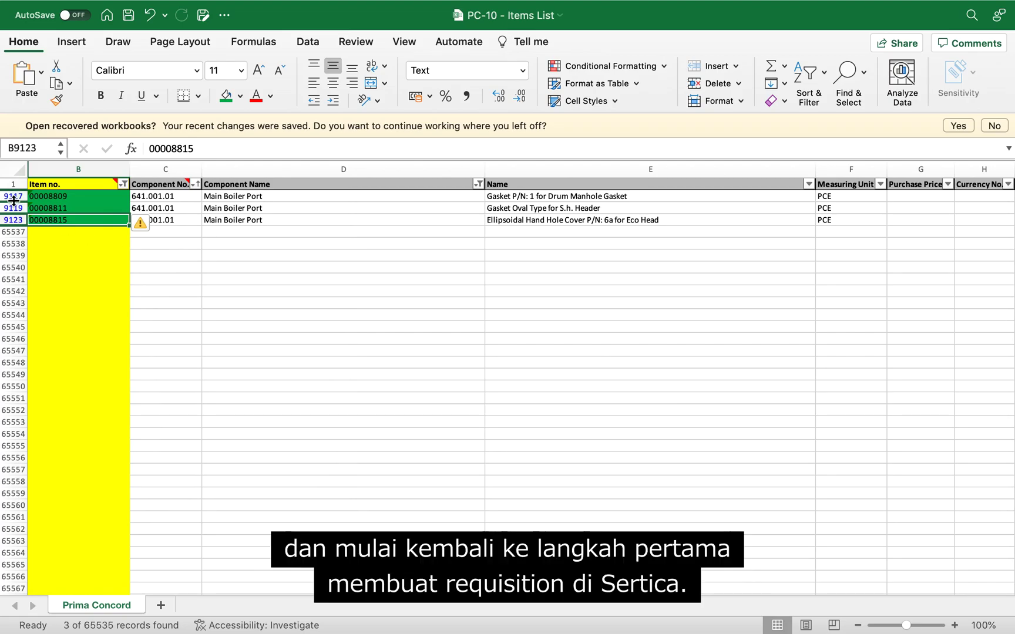
# Step: Copy item numbers 00008809, 00008811 and 00008815 into the Notepad note below the existing numbers, then minimize the note
pyautogui.moveTo(59, 197); pyautogui.dragTo(62, 222)
pyautogui.press('super+c')
pyautogui.hotkey('ctrl', 'Left')
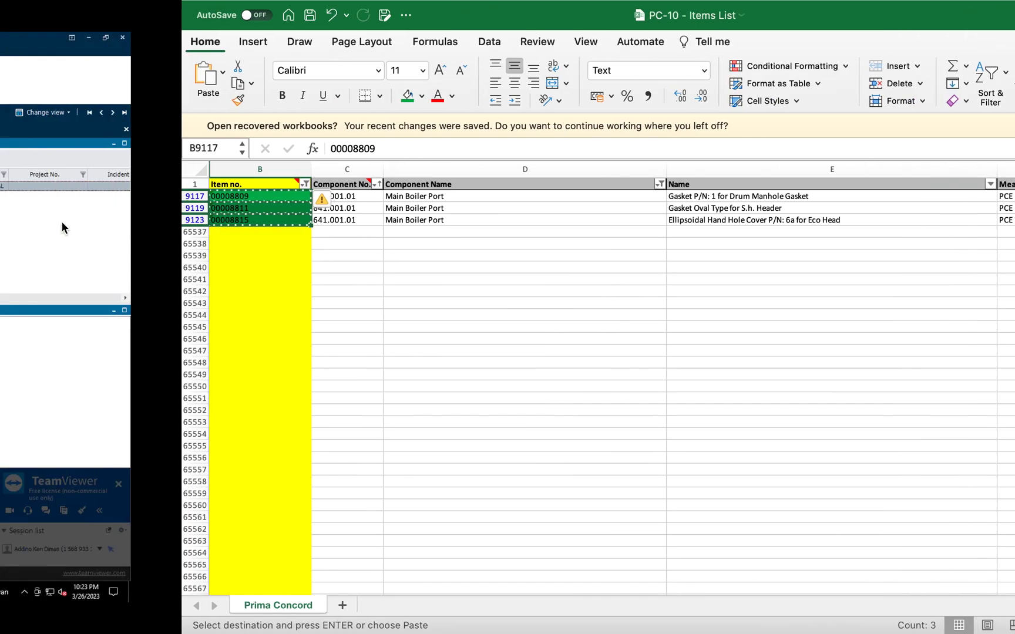
pyautogui.click(398, 592)
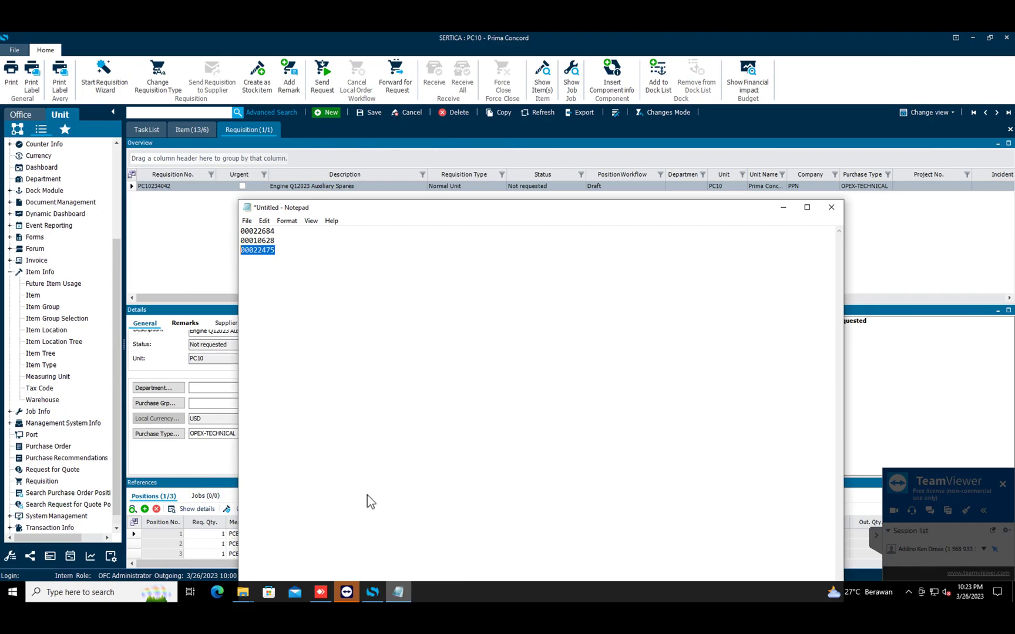
pyautogui.click(314, 274)
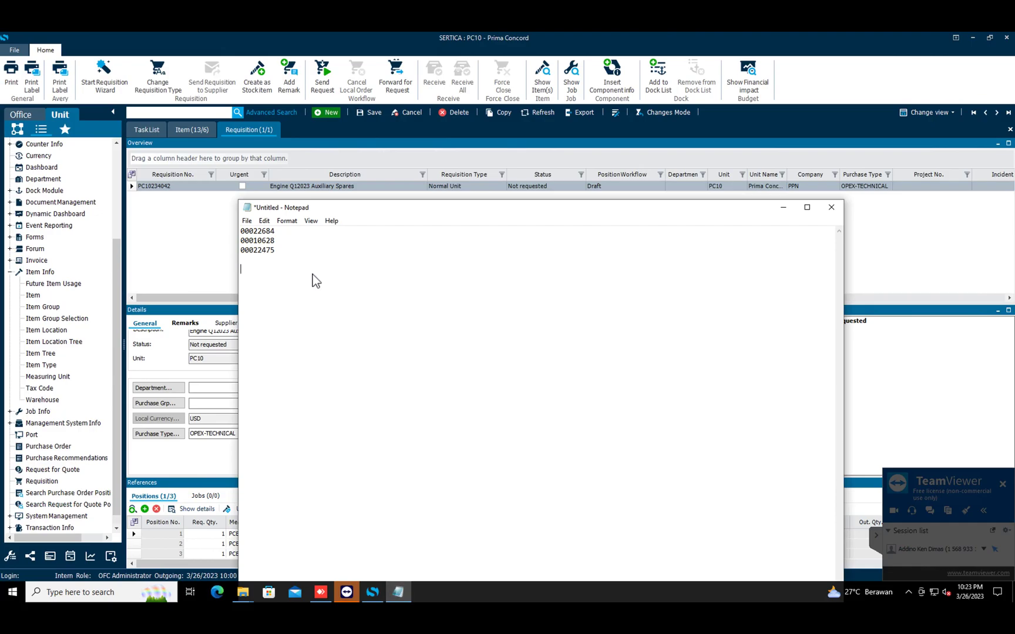
pyautogui.hotkey('ctrl', 'v')
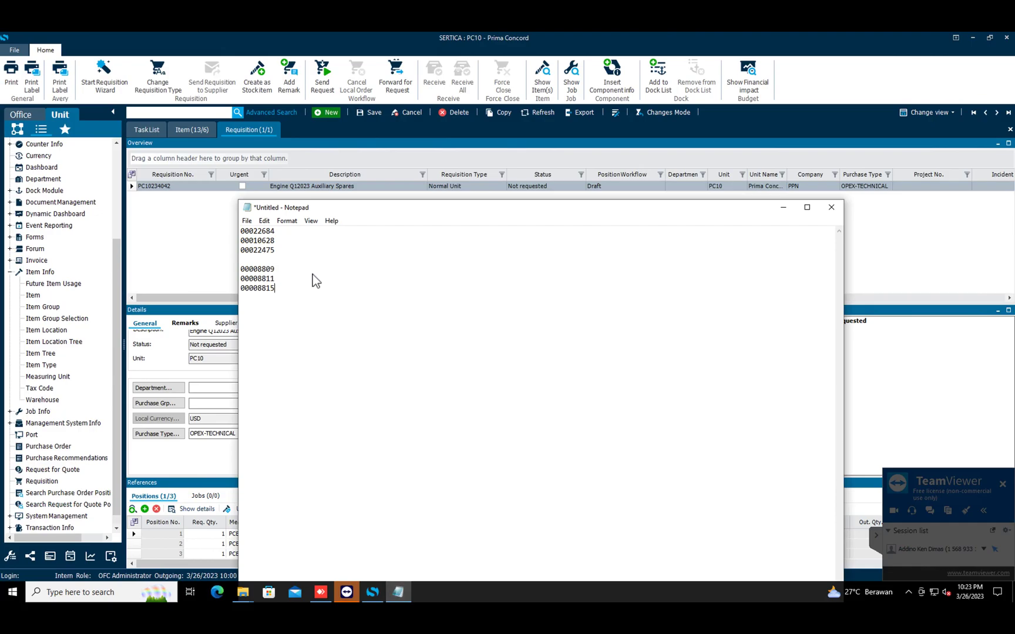
pyautogui.click(784, 209)
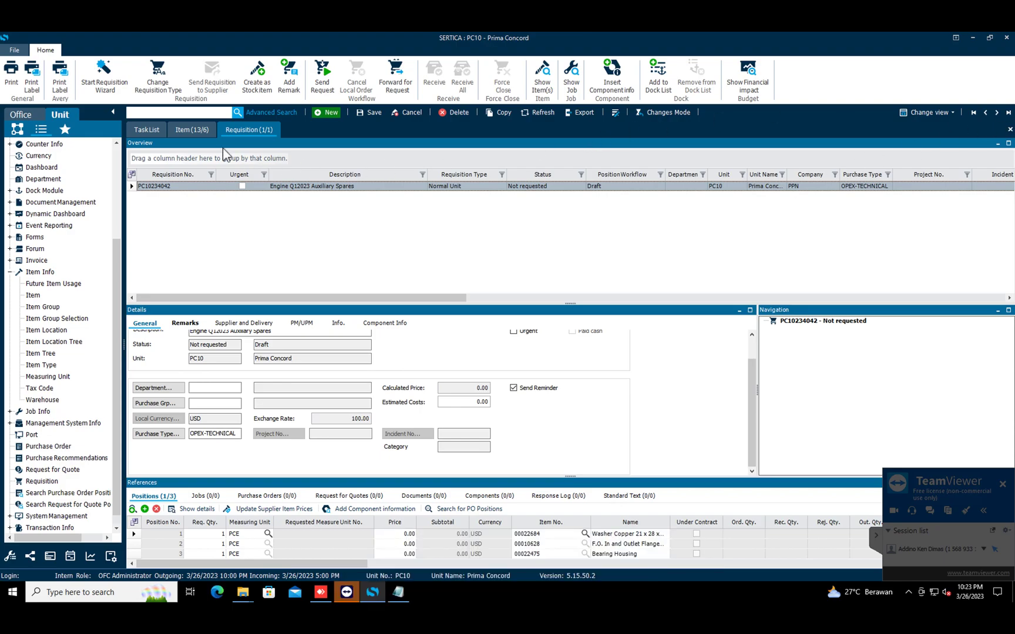
# Step: In SERTICA's item list, remove the grouping by Drawing No. and Manufacturer
pyautogui.click(201, 126)
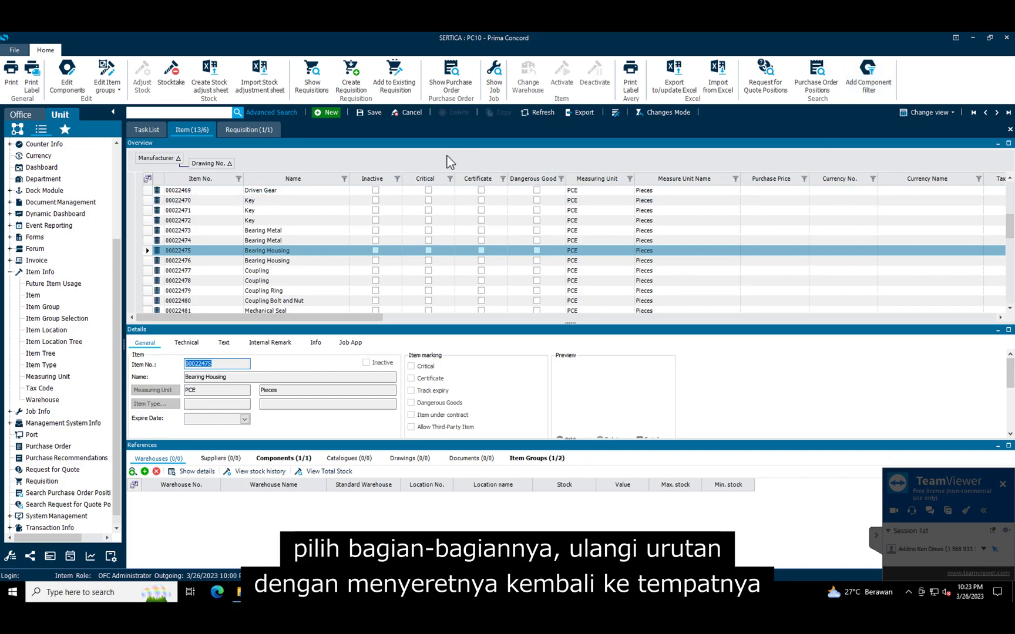
pyautogui.moveTo(212, 164); pyautogui.dragTo(236, 211)
pyautogui.moveTo(167, 159); pyautogui.dragTo(176, 220)
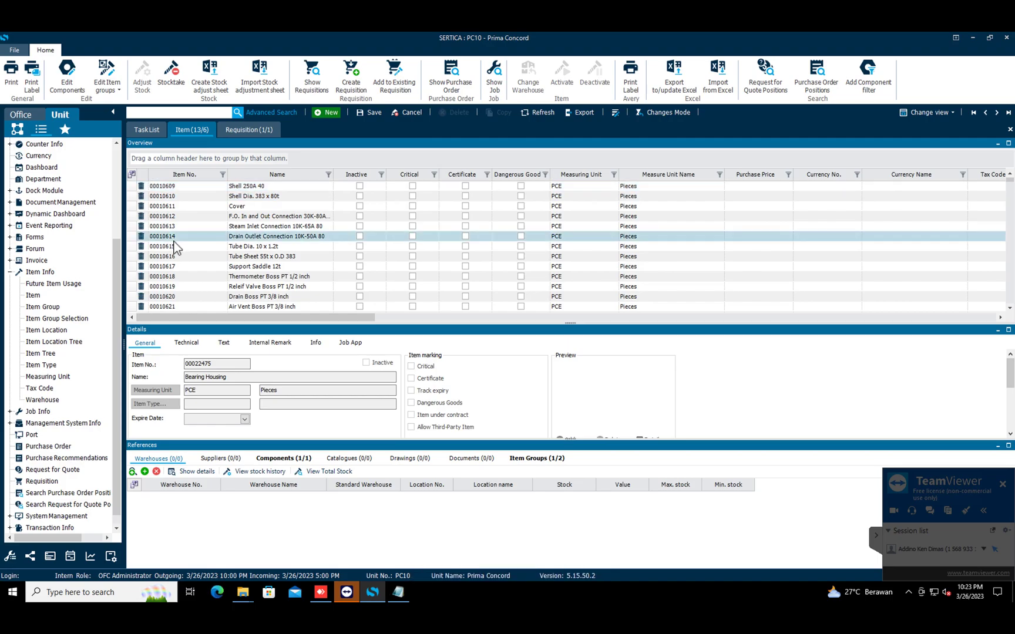
# Step: Select all the items in the list, from Shell 250A 40 through Shaft Seal 12 x 22 x 7
pyautogui.click(136, 185)
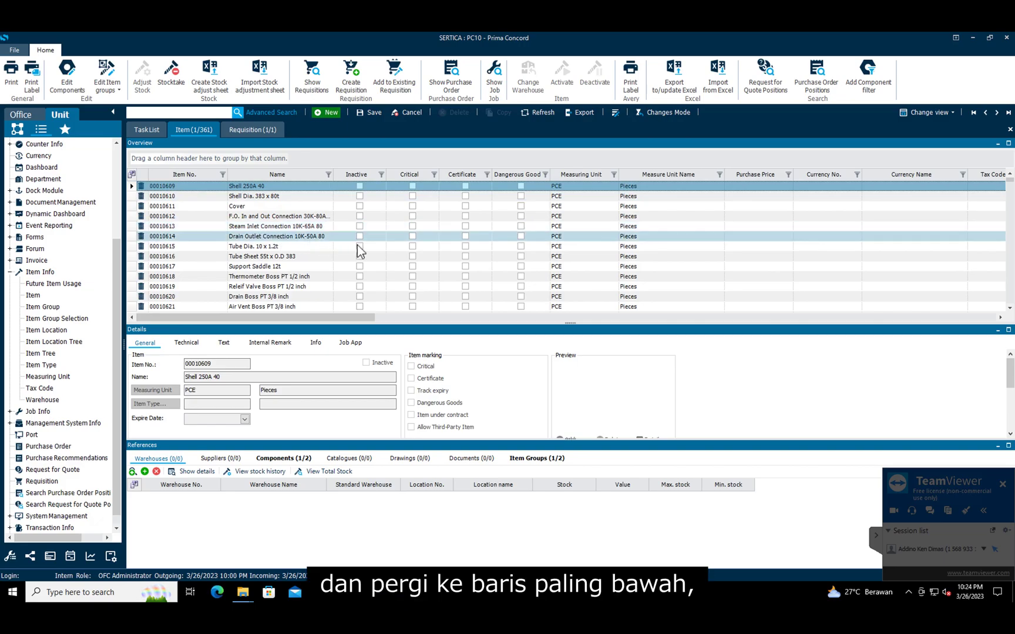
pyautogui.click(1012, 299)
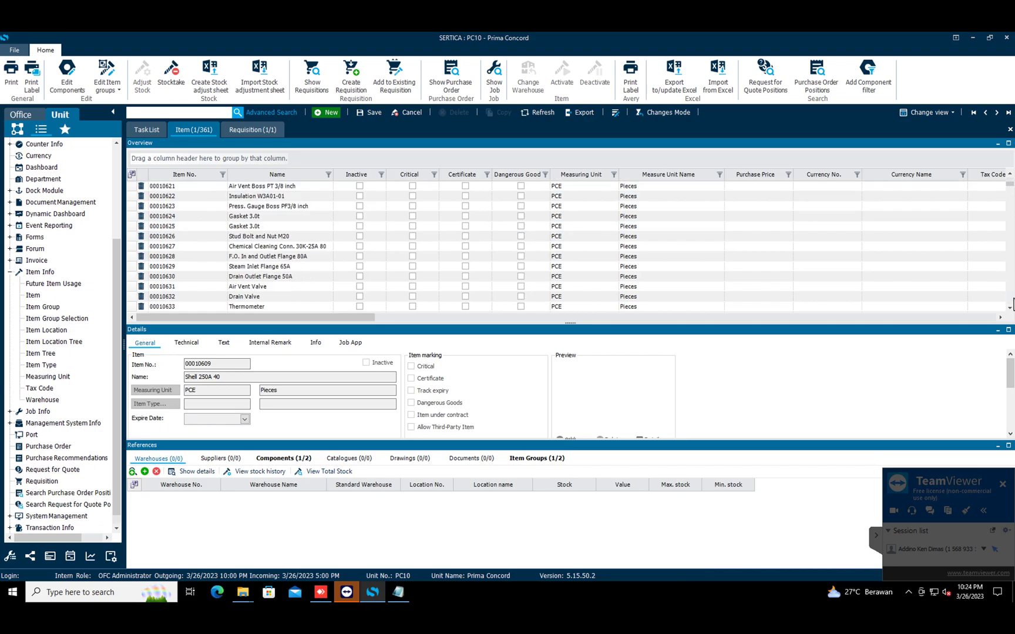
pyautogui.moveTo(1010, 184); pyautogui.dragTo(1009, 308)
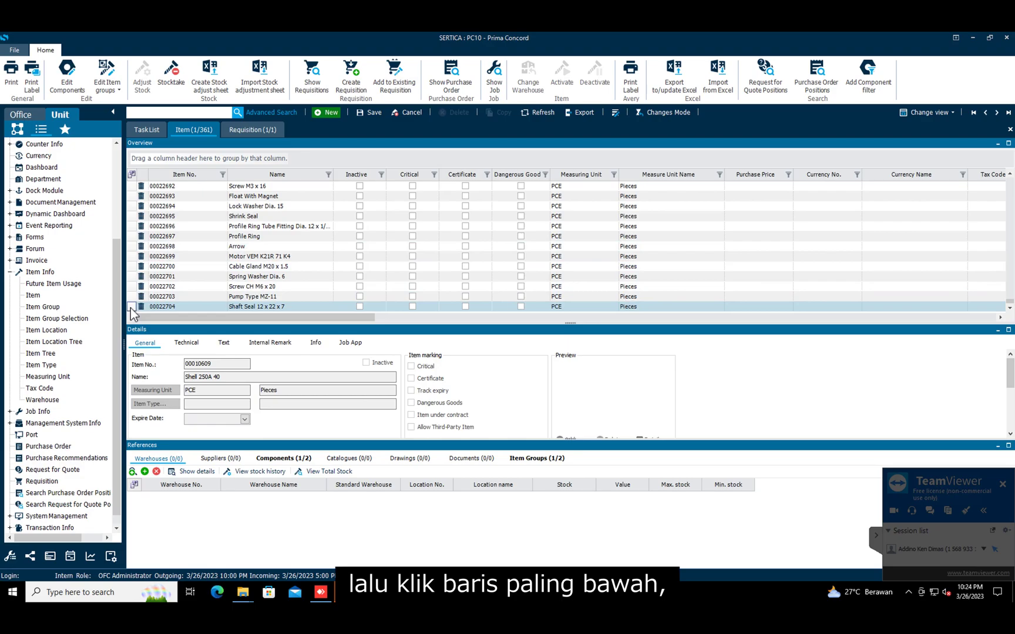
pyautogui.hotkey('ctrl', 'a')
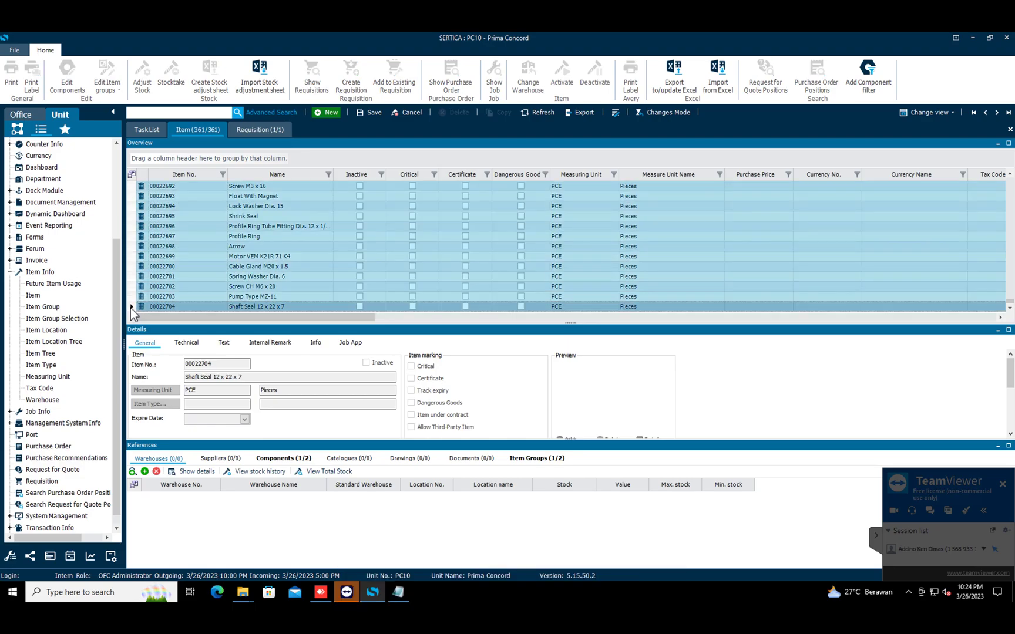